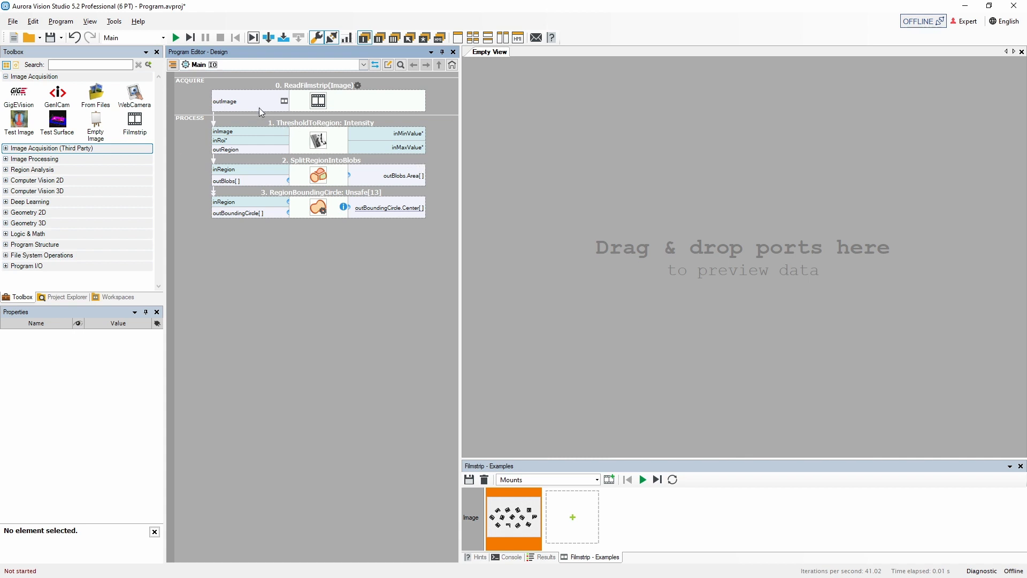
# Preview the outImage output of ReadFilmstrip in the empty view.
pyautogui.moveTo(259, 107); pyautogui.dragTo(723, 231)
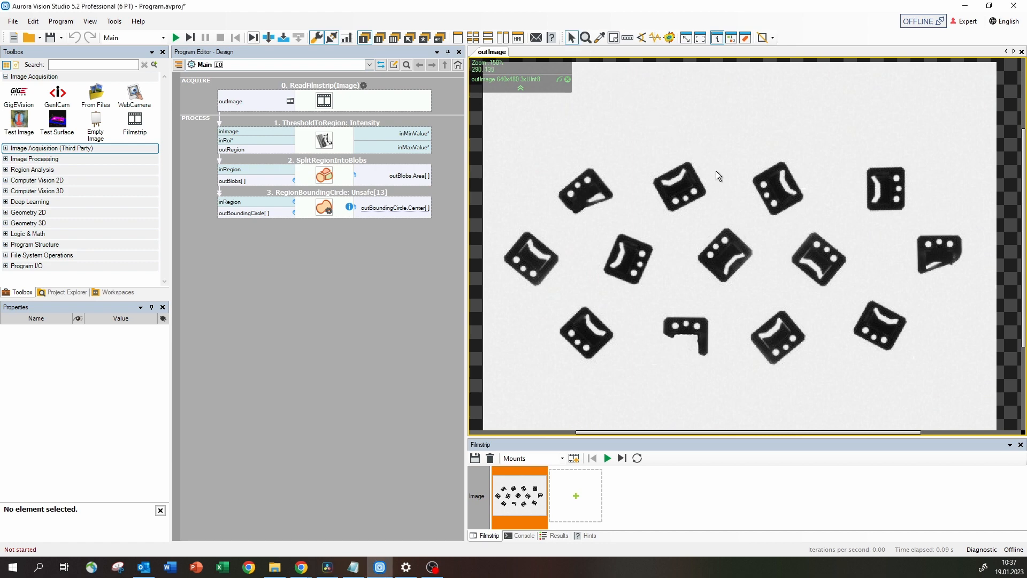
pyautogui.moveTo(718, 177)
pyautogui.mouseDown()
pyautogui.moveTo(688, 218)
pyautogui.moveTo(711, 133)
pyautogui.moveTo(780, 218)
pyautogui.moveTo(683, 184)
pyautogui.moveTo(772, 175)
pyautogui.moveTo(732, 214)
pyautogui.moveTo(726, 191)
pyautogui.mouseUp()
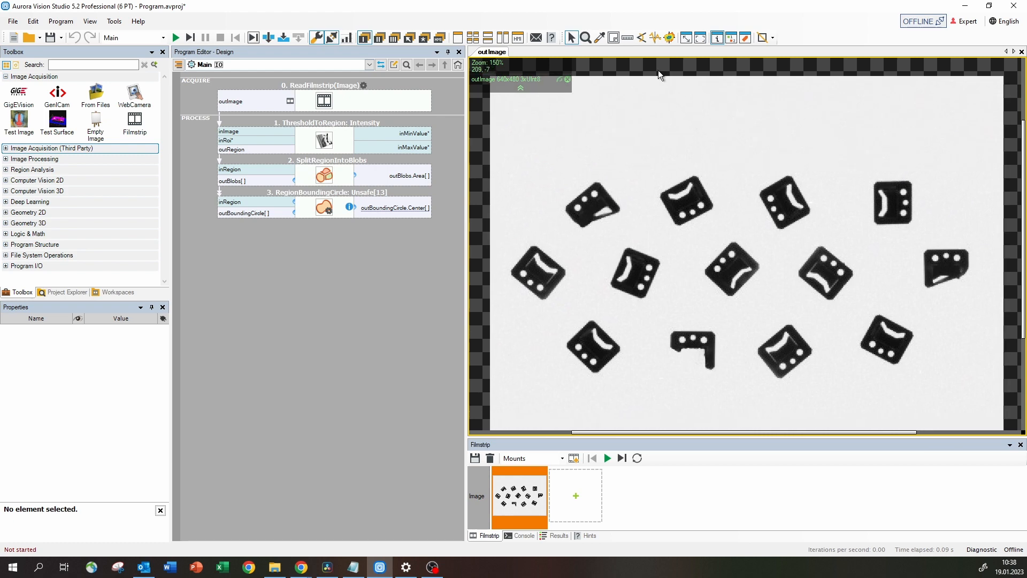
pyautogui.click(627, 37)
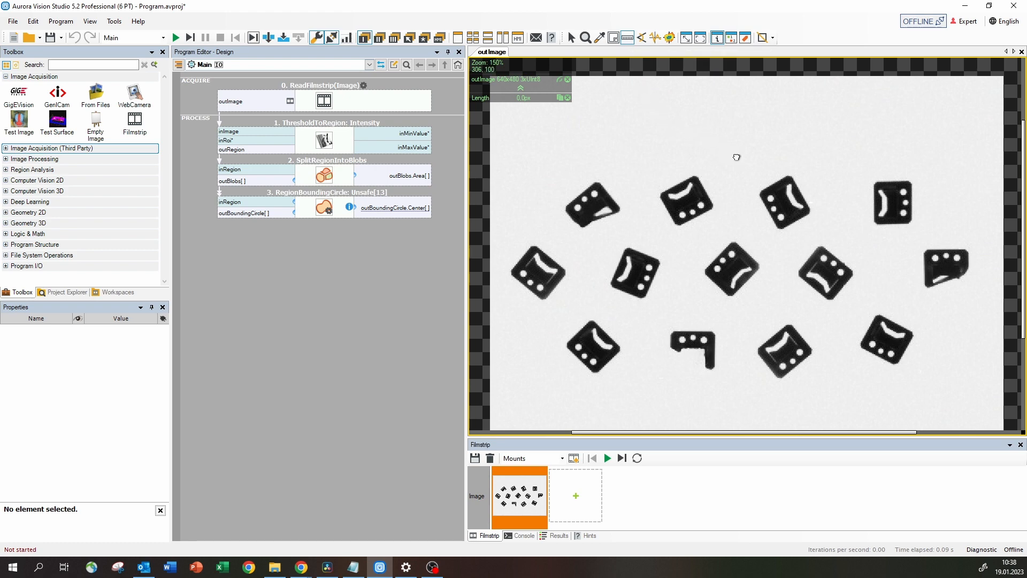
pyautogui.moveTo(737, 157)
pyautogui.mouseDown()
pyautogui.moveTo(696, 158)
pyautogui.moveTo(690, 232)
pyautogui.moveTo(690, 147)
pyautogui.moveTo(692, 182)
pyautogui.moveTo(779, 195)
pyautogui.moveTo(752, 152)
pyautogui.moveTo(735, 158)
pyautogui.mouseUp()
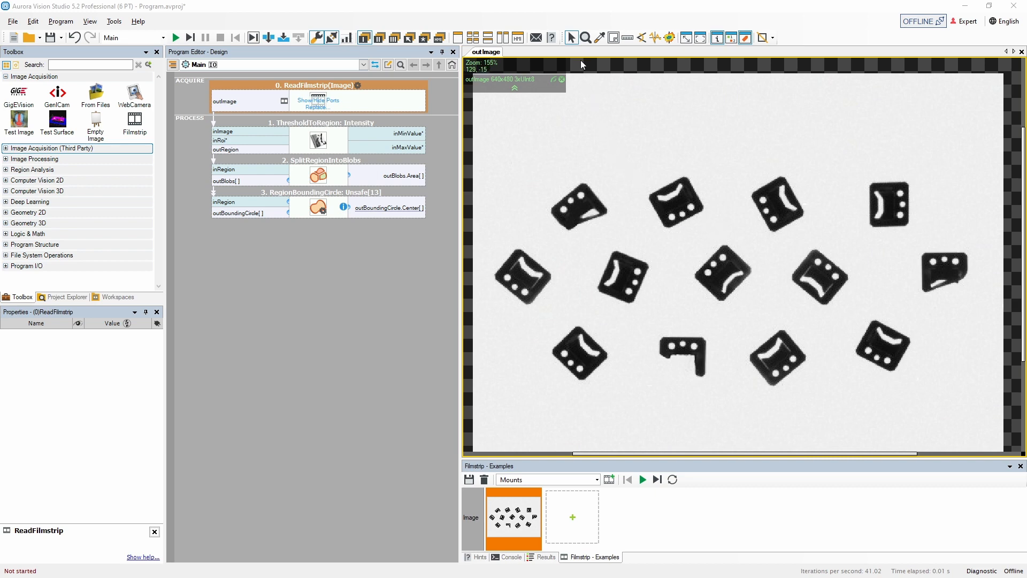
# Examine the mounts image at closer and wider zoom levels, at its original size and fitted to the view.
pyautogui.click(586, 42)
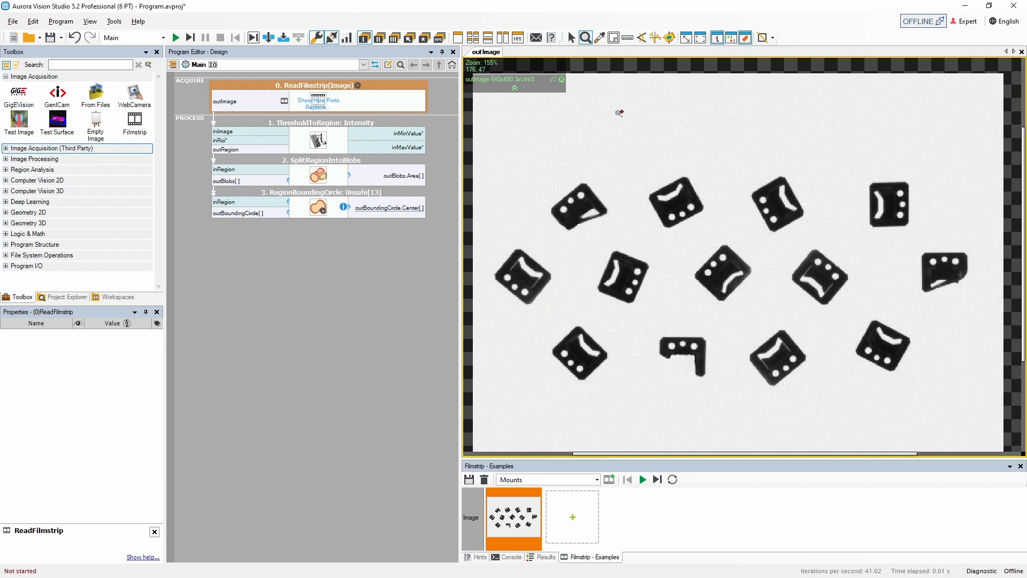
pyautogui.click(705, 227)
pyautogui.click(708, 230)
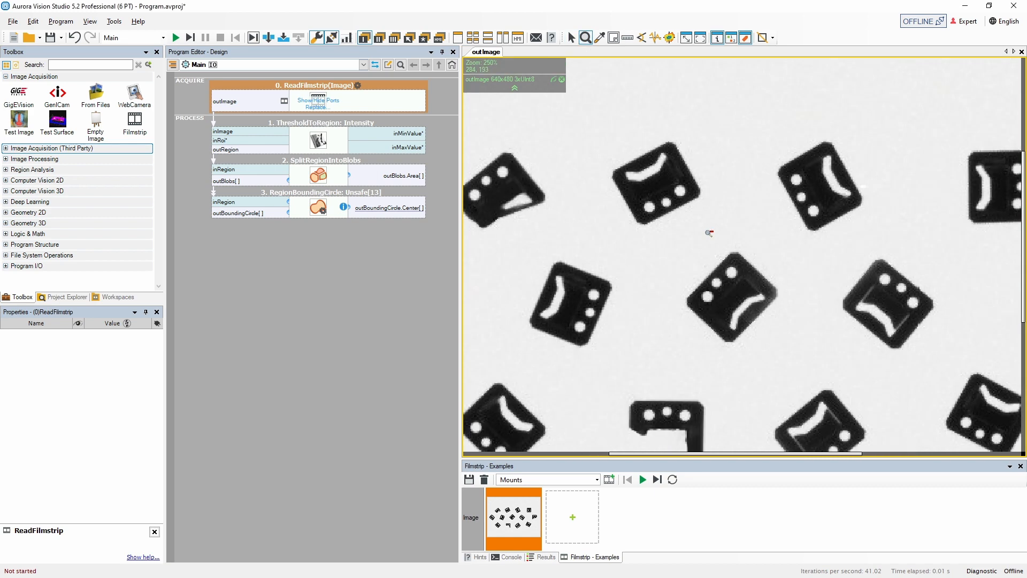
pyautogui.rightClick(709, 233)
pyautogui.rightClick(709, 233)
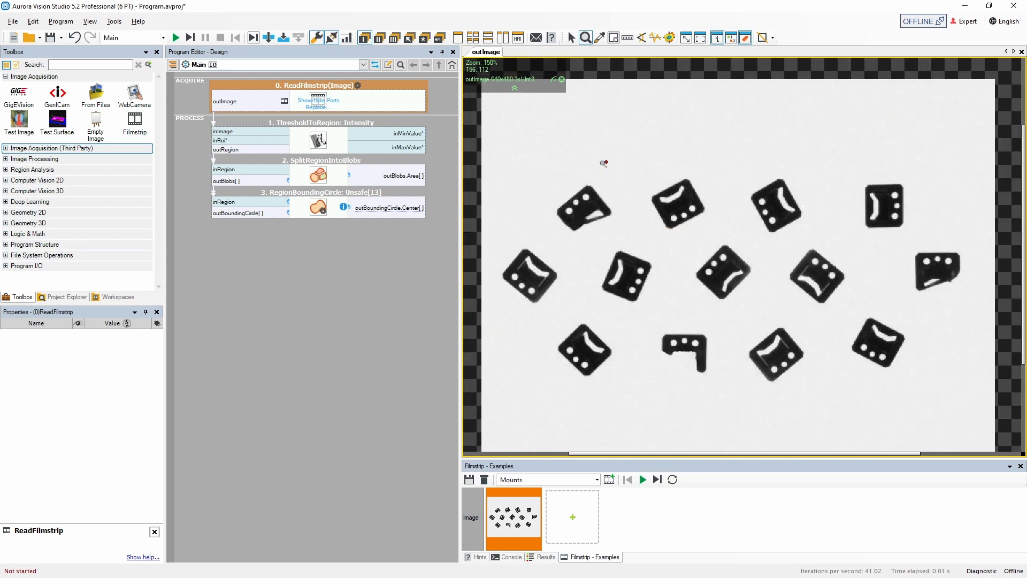
pyautogui.click(571, 39)
pyautogui.scroll(2, 749, 251)
pyautogui.scroll(-4, 751, 251)
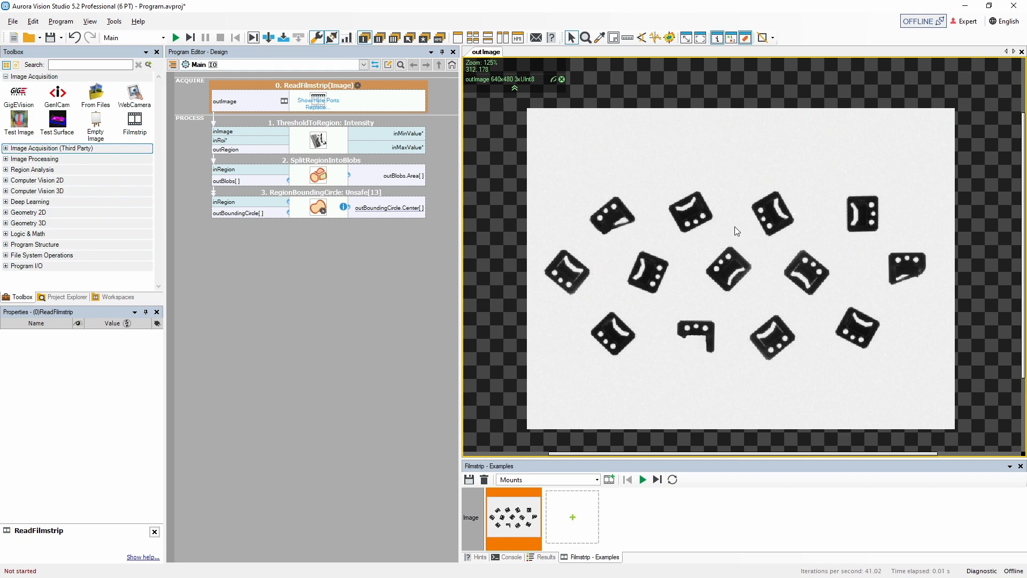
pyautogui.click(699, 40)
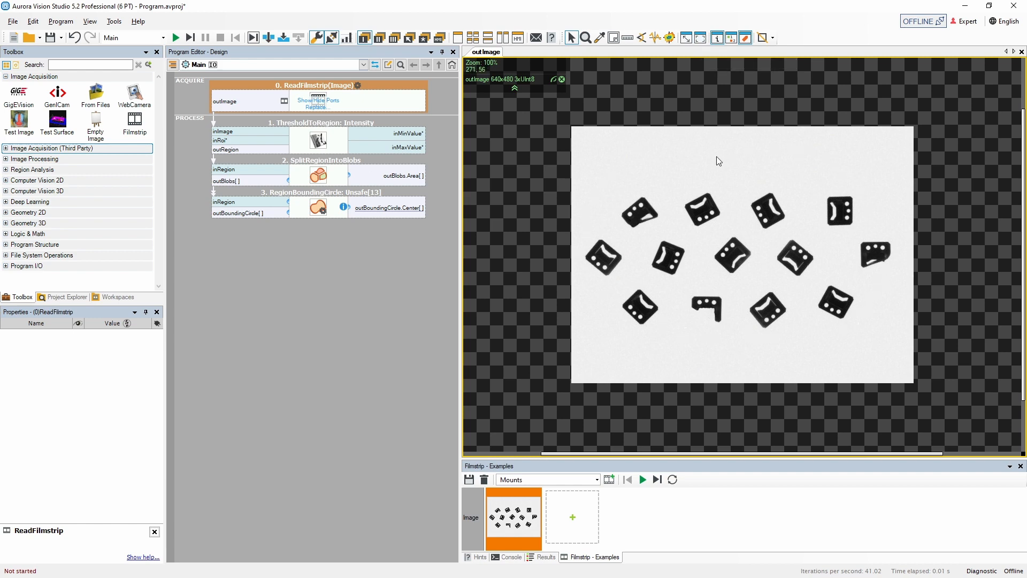
pyautogui.click(687, 38)
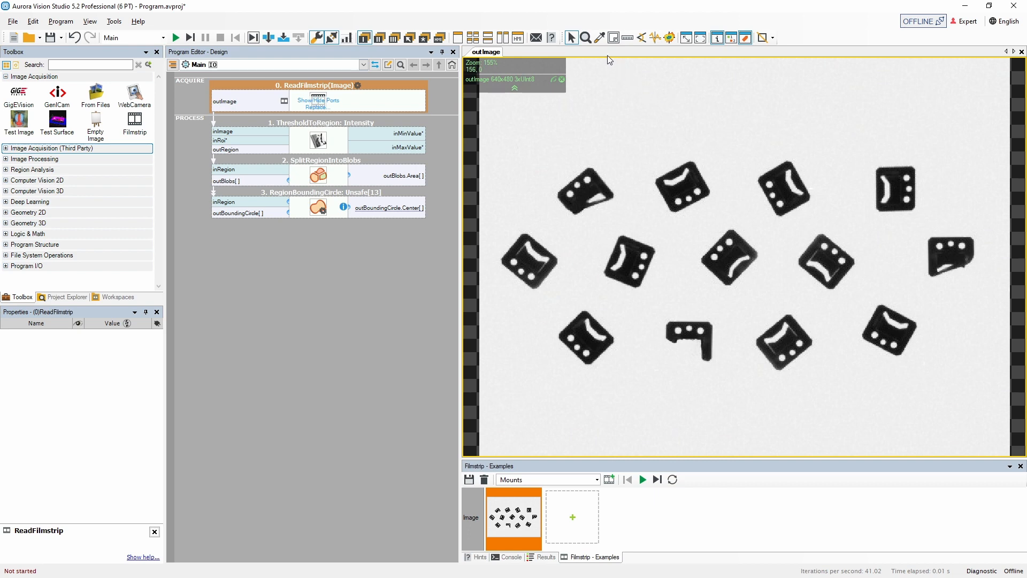
# Sample the colour on the second mount of the upper row and measure a box of about 602 × 292 px around all mounts.
pyautogui.click(600, 37)
pyautogui.click(686, 185)
pyautogui.click(614, 38)
pyautogui.moveTo(490, 146); pyautogui.dragTo(989, 389)
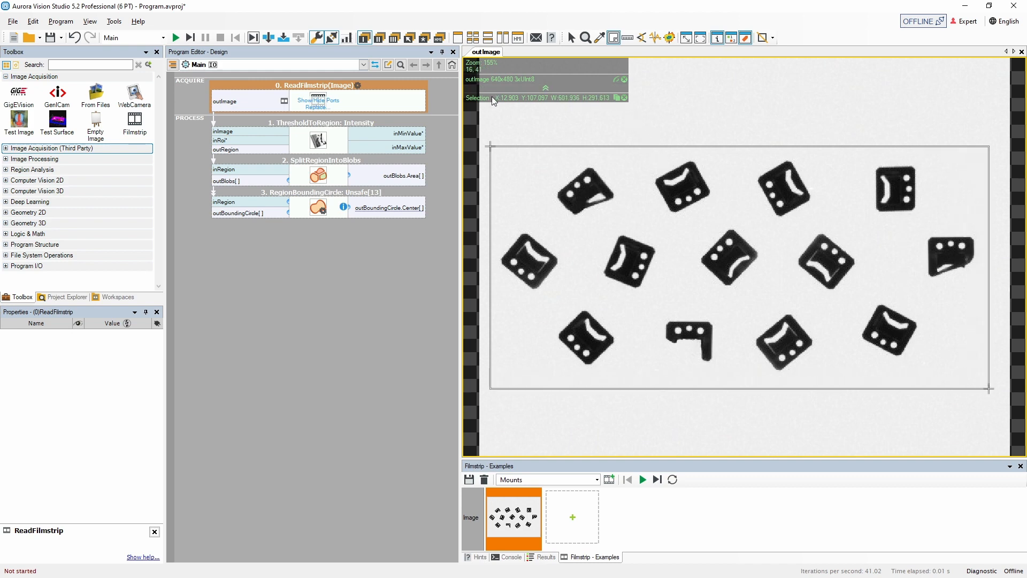
pyautogui.click(639, 102)
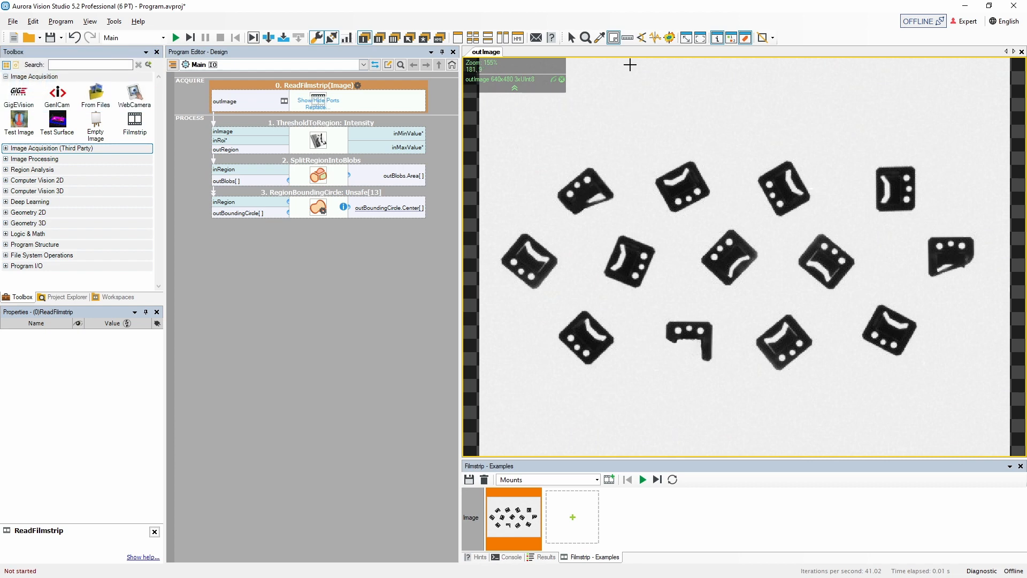
# Measure a short distance on the second mount of the upper row and clear the measurement.
pyautogui.click(629, 40)
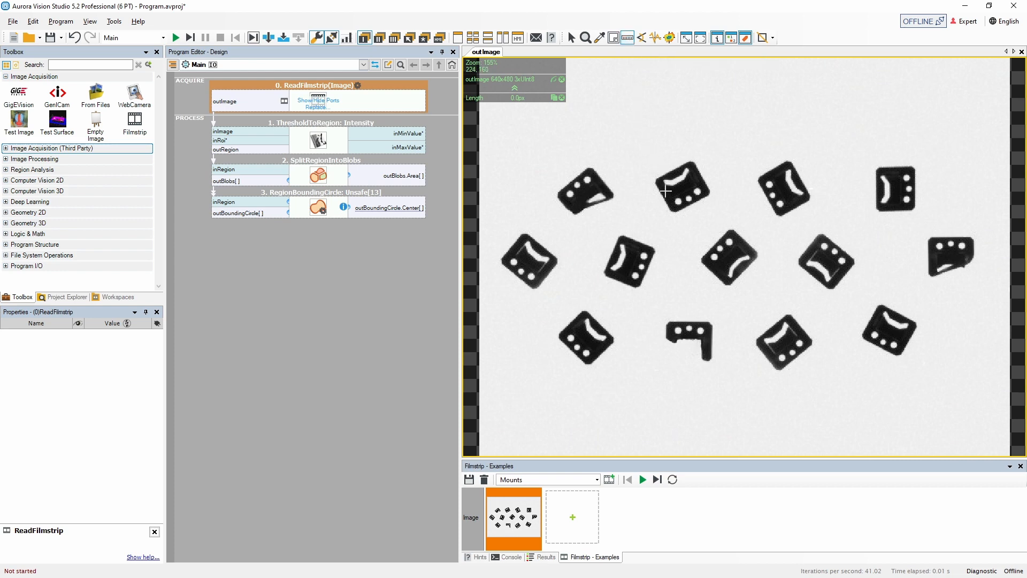
pyautogui.moveTo(682, 186); pyautogui.dragTo(700, 177)
pyautogui.click(561, 97)
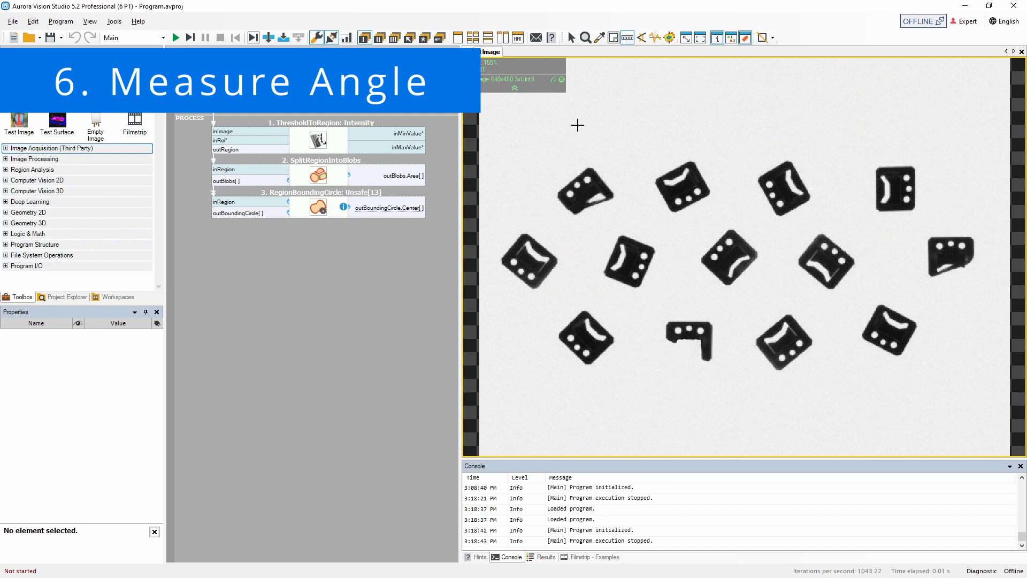
# Measure the angle at the left corner of the second mount in the upper row and clear the measurement.
pyautogui.click(641, 38)
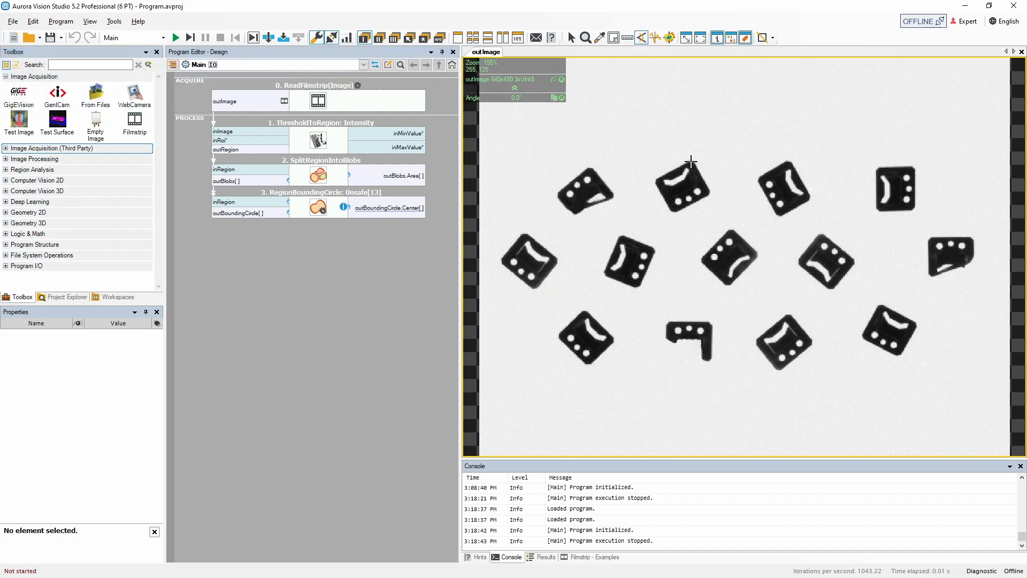
pyautogui.moveTo(691, 162); pyautogui.dragTo(654, 178)
pyautogui.click(671, 212)
pyautogui.click(562, 98)
pyautogui.click(561, 98)
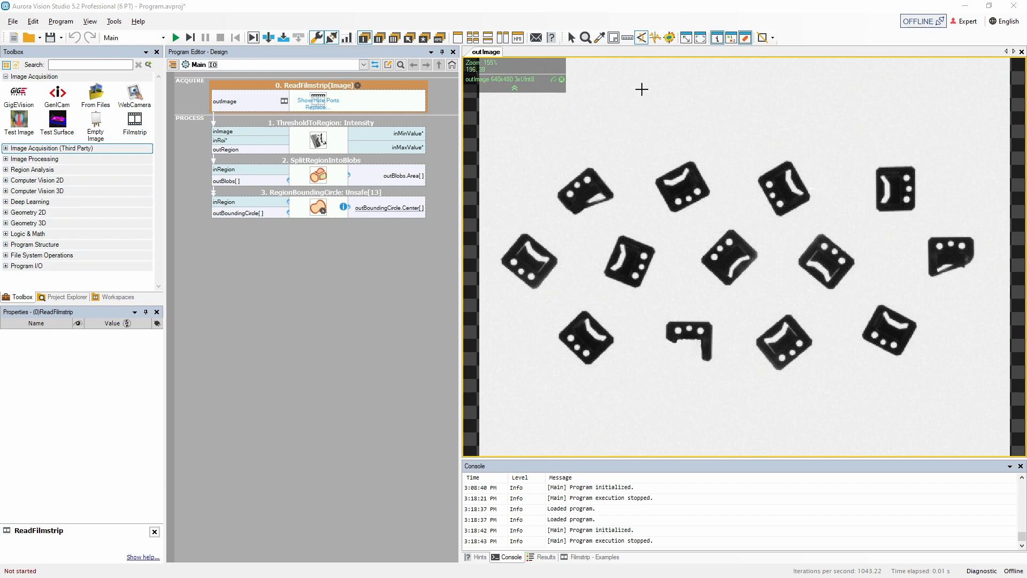
# View the image profile along a segment crossing the three holes of the second mount in the upper row.
pyautogui.click(660, 38)
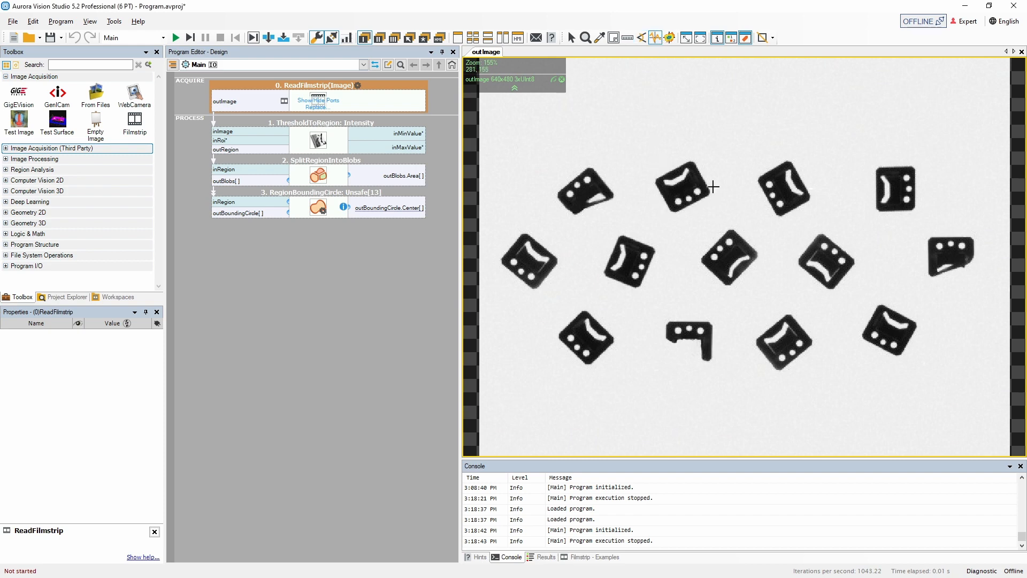
pyautogui.moveTo(715, 183); pyautogui.dragTo(655, 215)
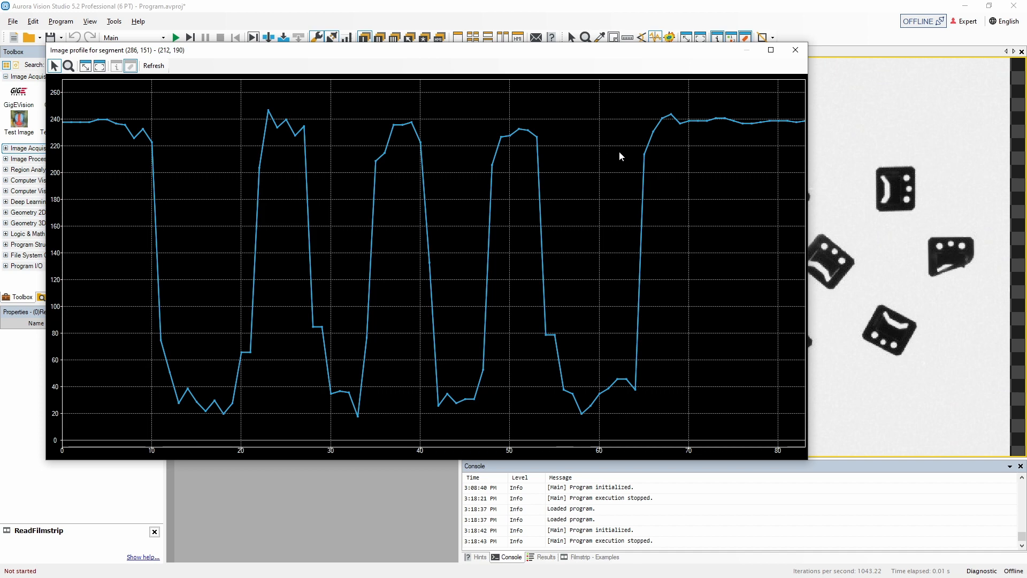
pyautogui.click(796, 49)
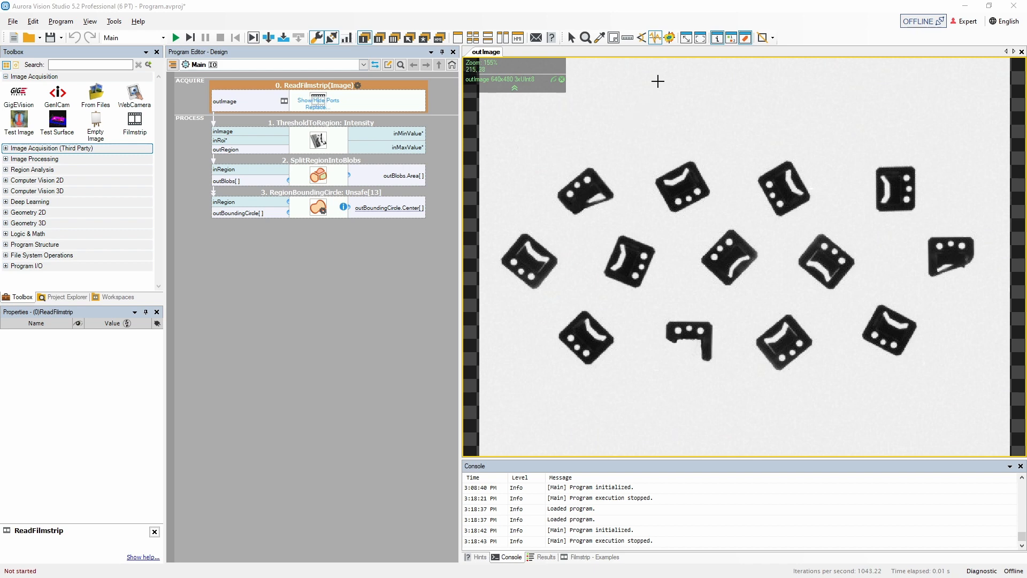
# View the 2-D image profile of a box enclosing all mounts, with the convexity factor lowered to flatten the surface.
pyautogui.click(669, 37)
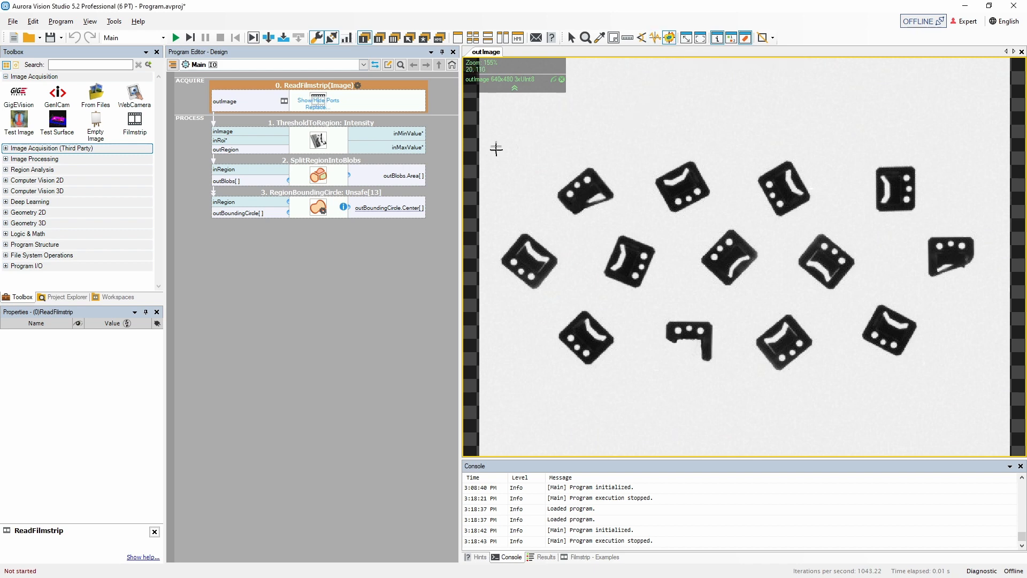
pyautogui.moveTo(495, 146); pyautogui.dragTo(983, 395)
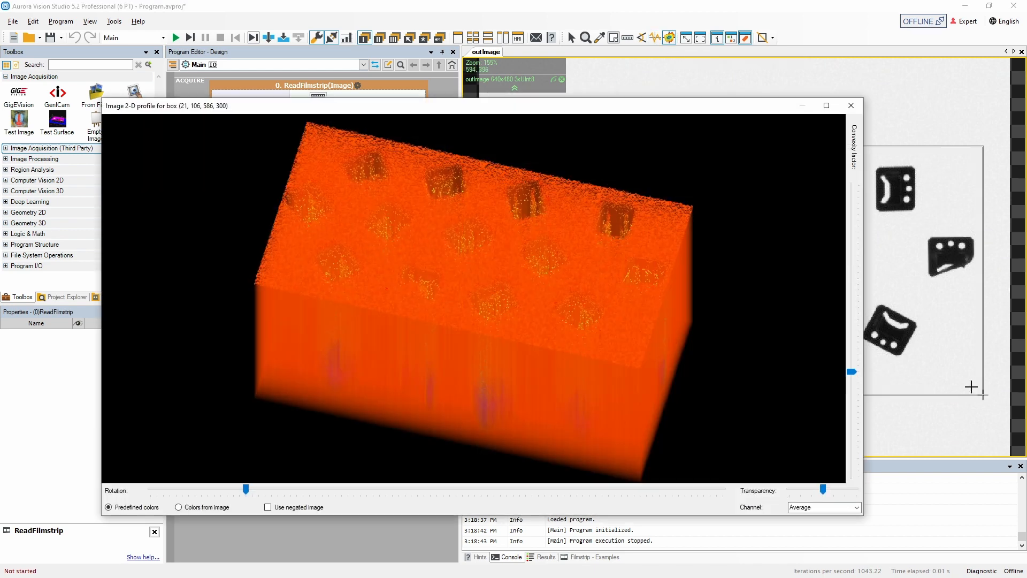
pyautogui.moveTo(853, 372); pyautogui.dragTo(852, 464)
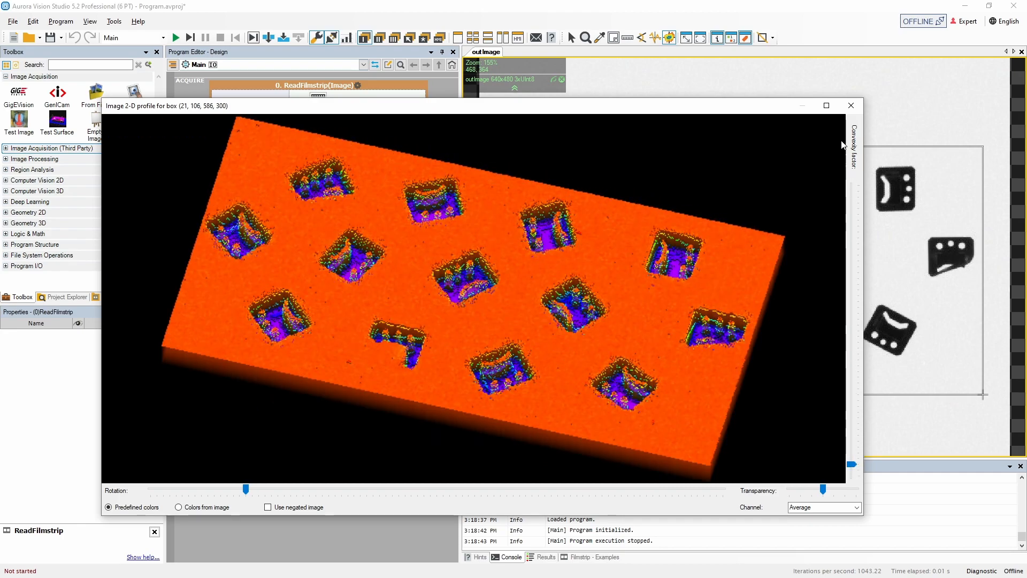
pyautogui.click(851, 105)
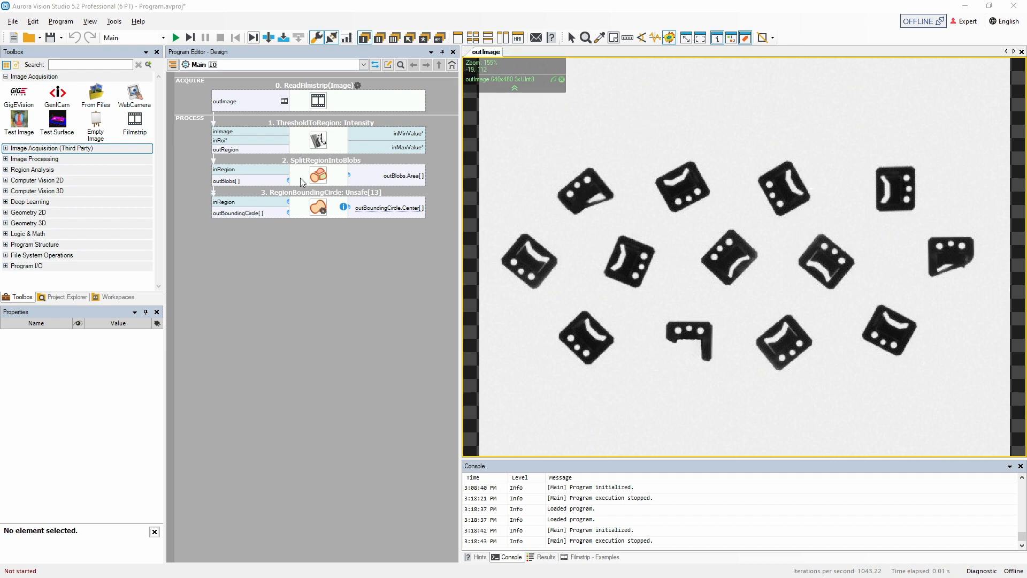
# Overlay outBlobs, outBoundingCircle and outBoundingCircle.Center on the outImage preview.
pyautogui.moveTo(275, 181); pyautogui.dragTo(516, 195)
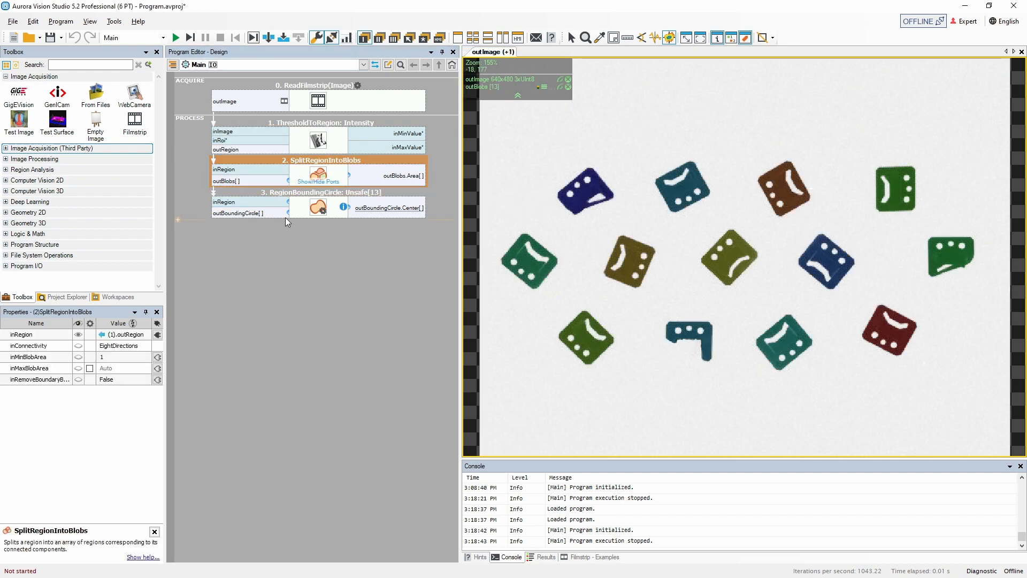
pyautogui.moveTo(284, 215); pyautogui.dragTo(565, 217)
pyautogui.moveTo(424, 210); pyautogui.dragTo(559, 236)
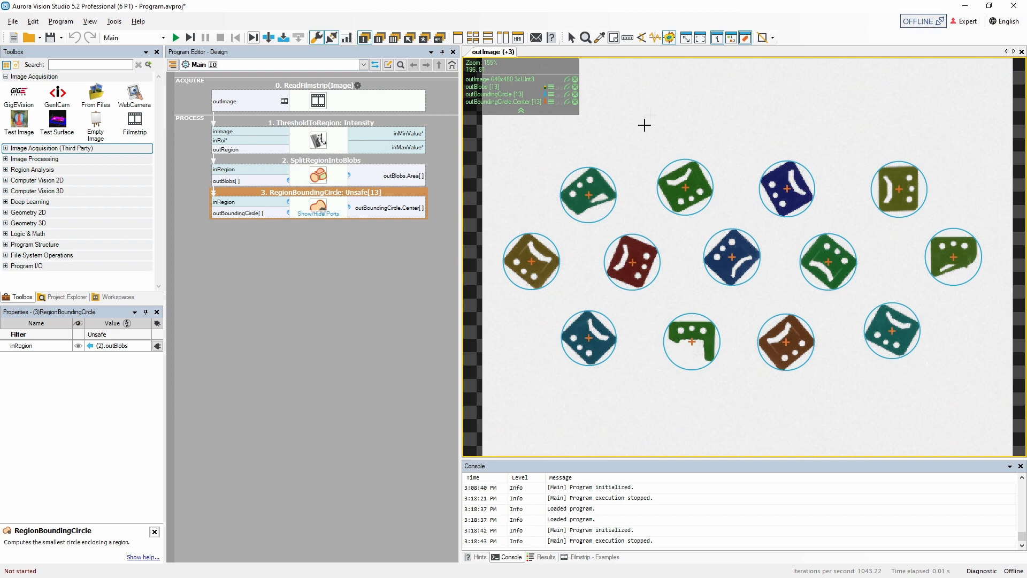
# Toggle the outBlobs and outBoundingCircle overlays off and back on in the image preview.
pyautogui.click(567, 88)
pyautogui.click(567, 89)
pyautogui.click(567, 95)
pyautogui.click(567, 95)
# Remove outBoundingCircle.Center from the preview and move outBoundingCircle above outBlobs in the overlay order.
pyautogui.click(575, 101)
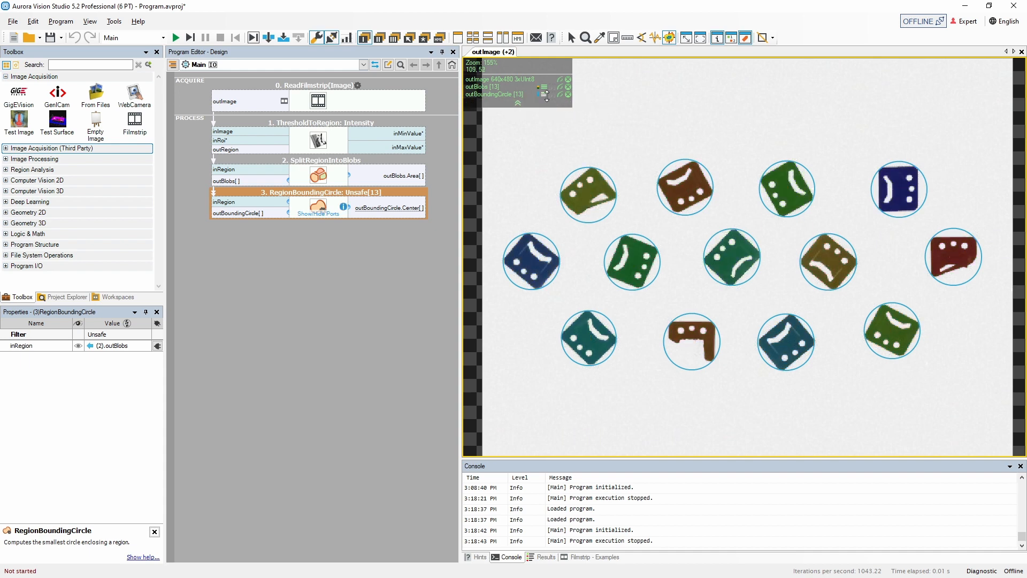
pyautogui.moveTo(546, 95); pyautogui.dragTo(546, 88)
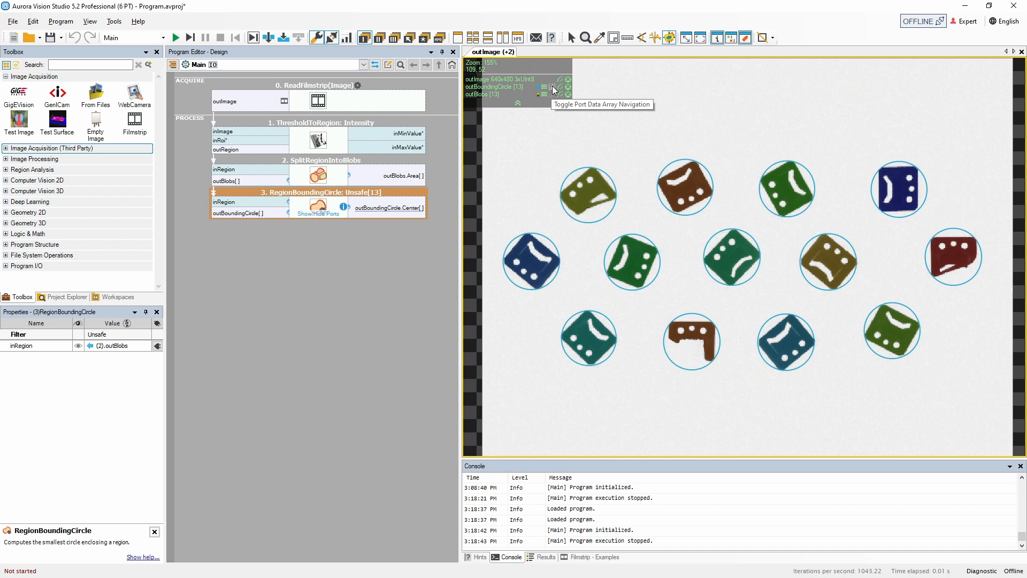
# Step through the outBoundingCircle array elements up to index 6 and turn its array navigation off again.
pyautogui.click(552, 87)
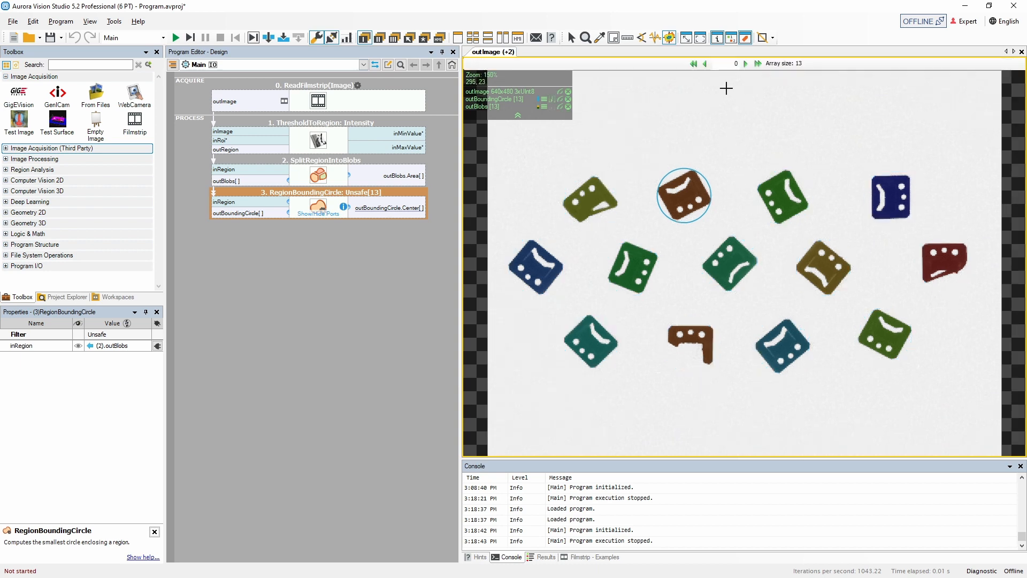
pyautogui.click(746, 64)
pyautogui.click(746, 63)
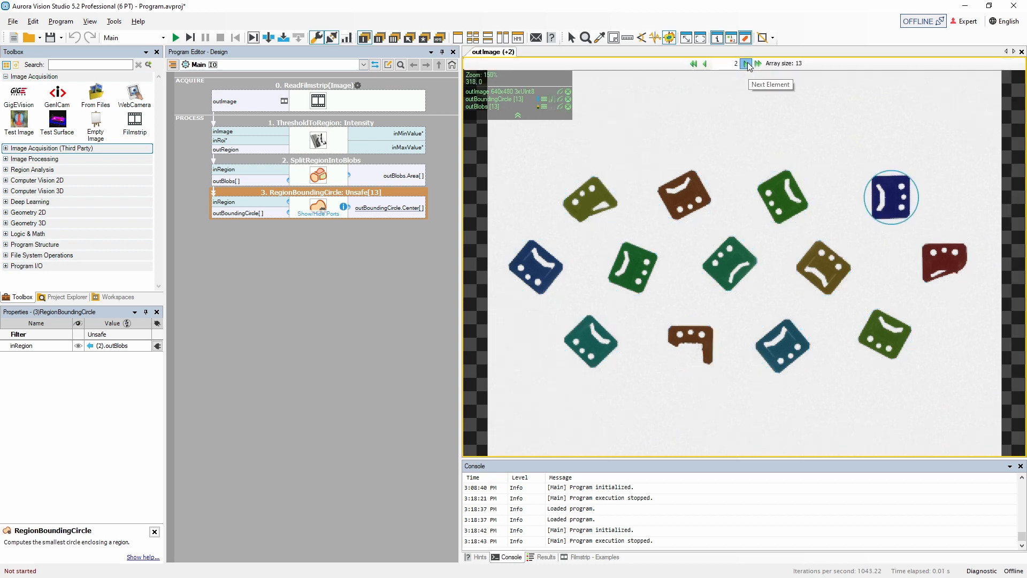
pyautogui.click(746, 64)
pyautogui.click(747, 64)
pyautogui.click(747, 63)
pyautogui.click(747, 64)
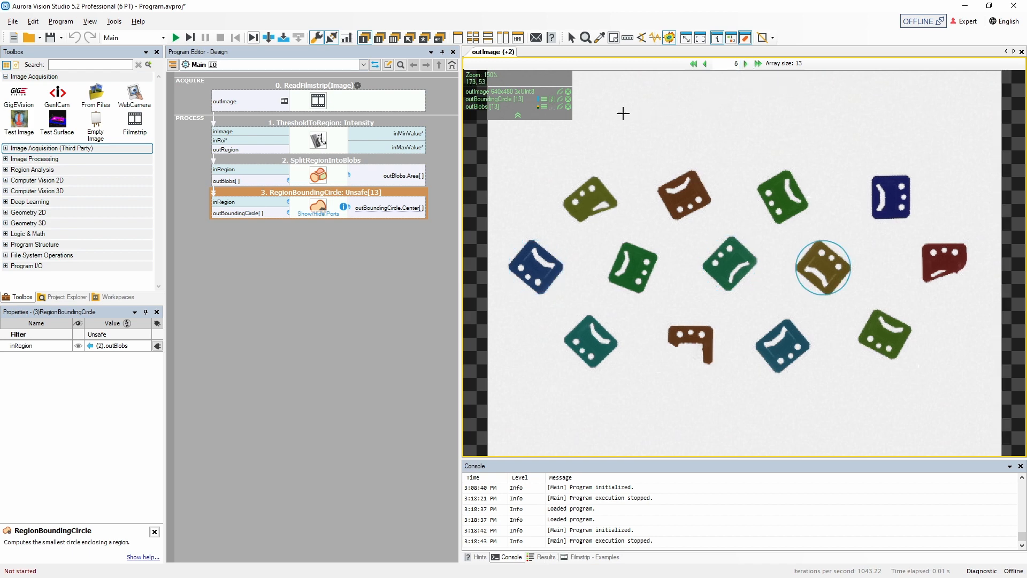
pyautogui.click(554, 102)
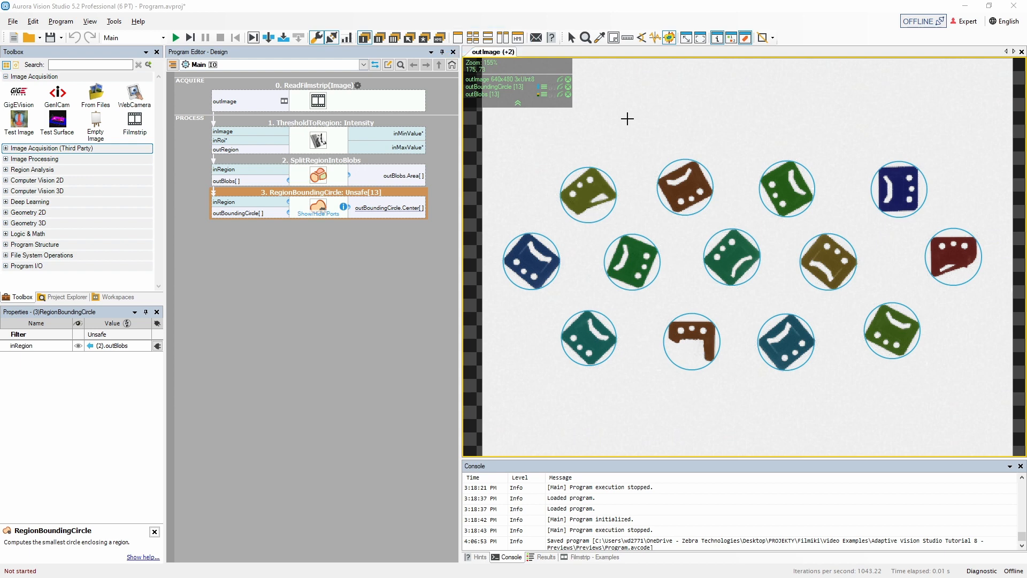
# Split the preview area into two side-by-side views, with the image view wider, and preview outBlobs.Area in the empty one.
pyautogui.click(473, 38)
pyautogui.click(487, 38)
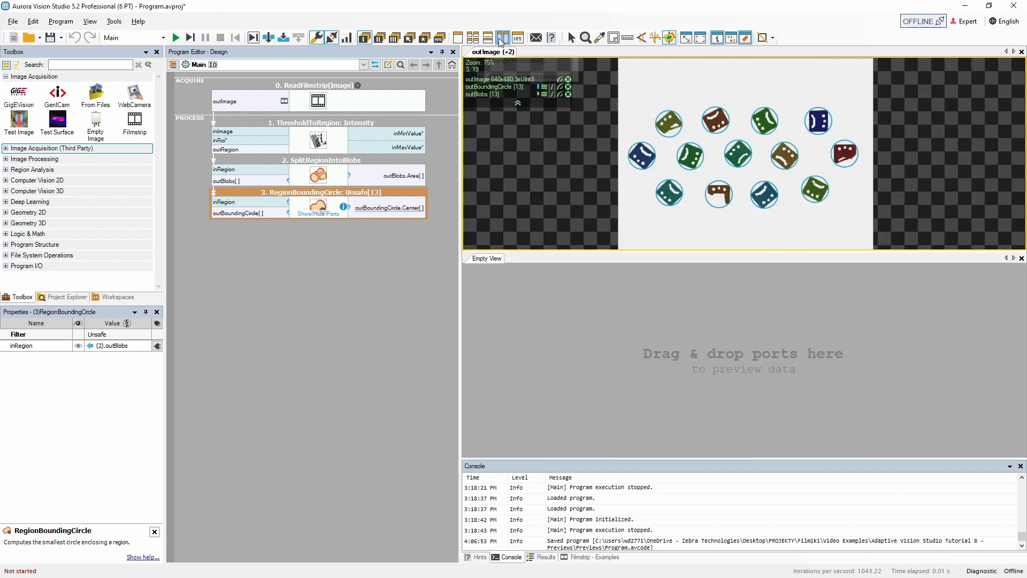
pyautogui.click(501, 38)
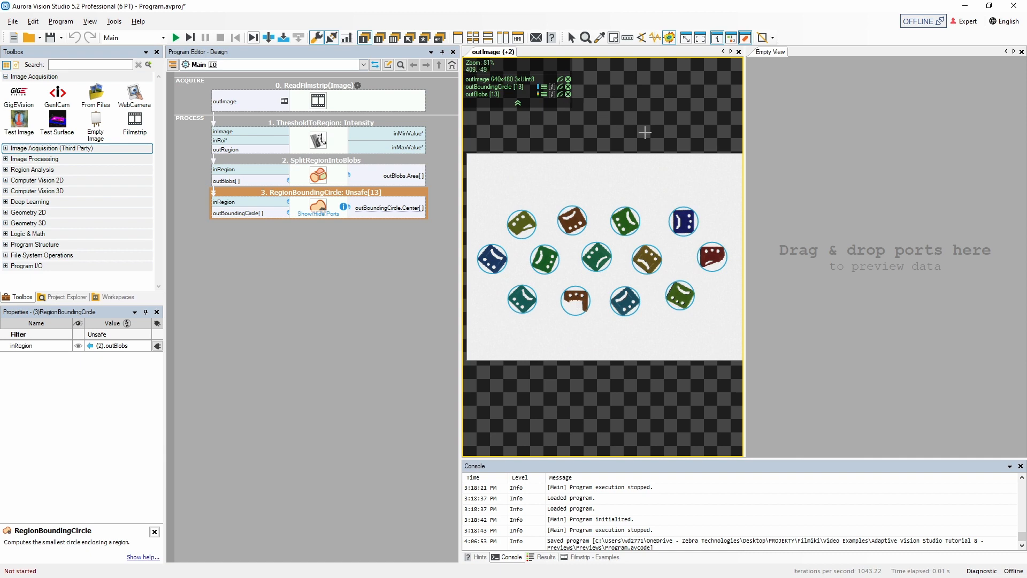
pyautogui.moveTo(744, 166); pyautogui.dragTo(865, 176)
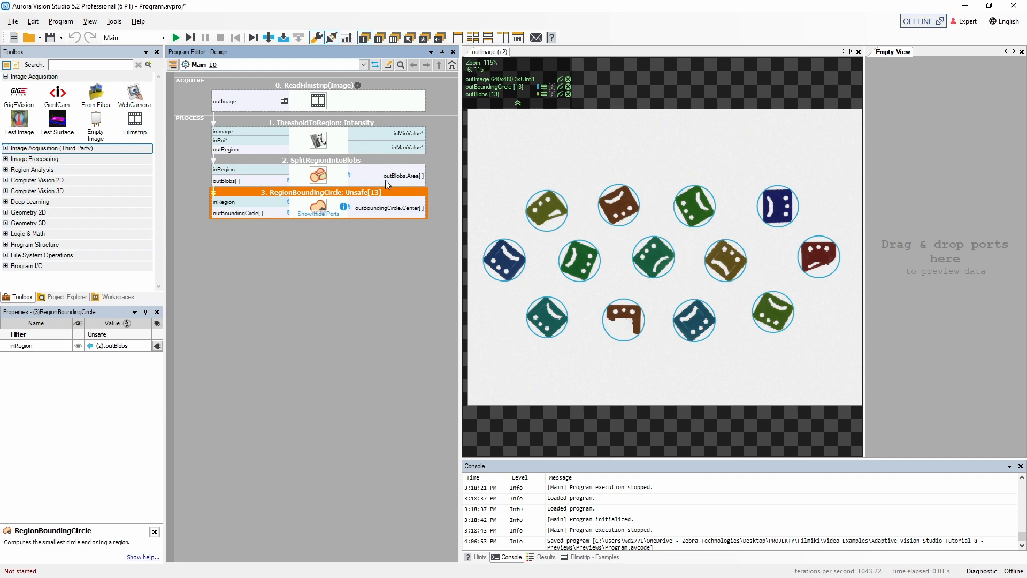
pyautogui.moveTo(399, 173); pyautogui.dragTo(900, 154)
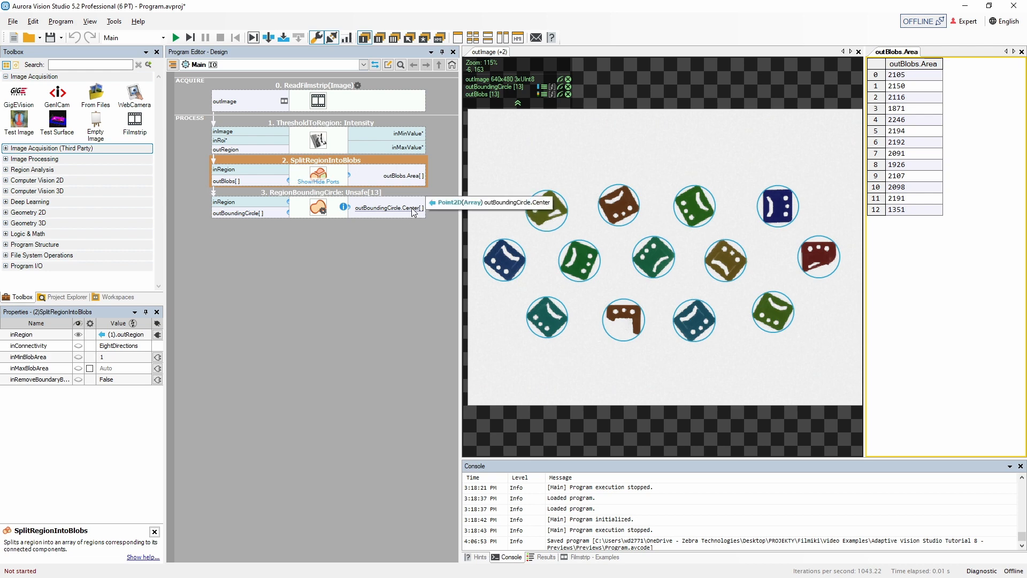
# Add outBoundingCircle.Center to both the image preview and the outBlobs.Area table preview.
pyautogui.moveTo(412, 208); pyautogui.dragTo(497, 216)
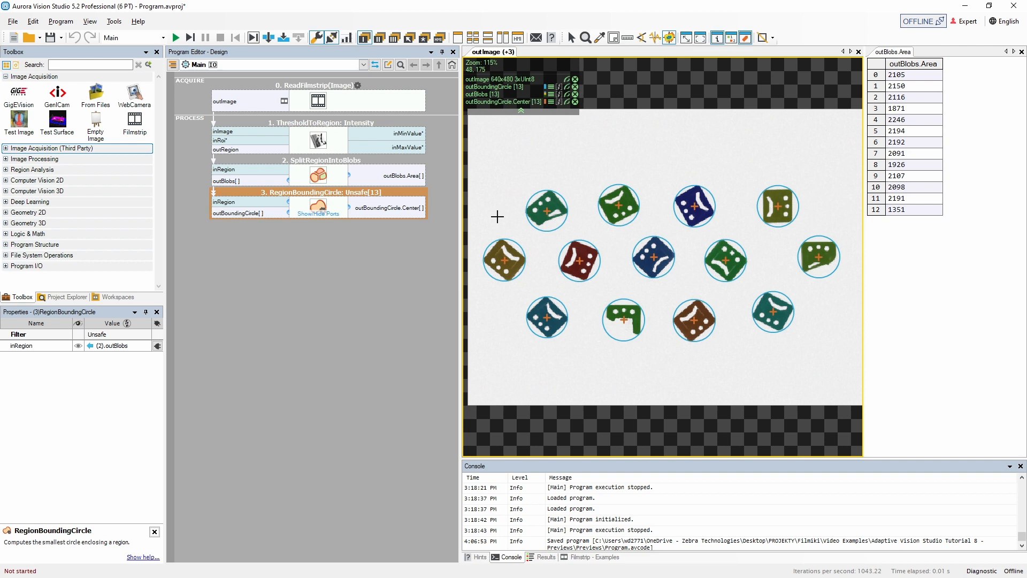
pyautogui.moveTo(395, 208); pyautogui.dragTo(920, 251)
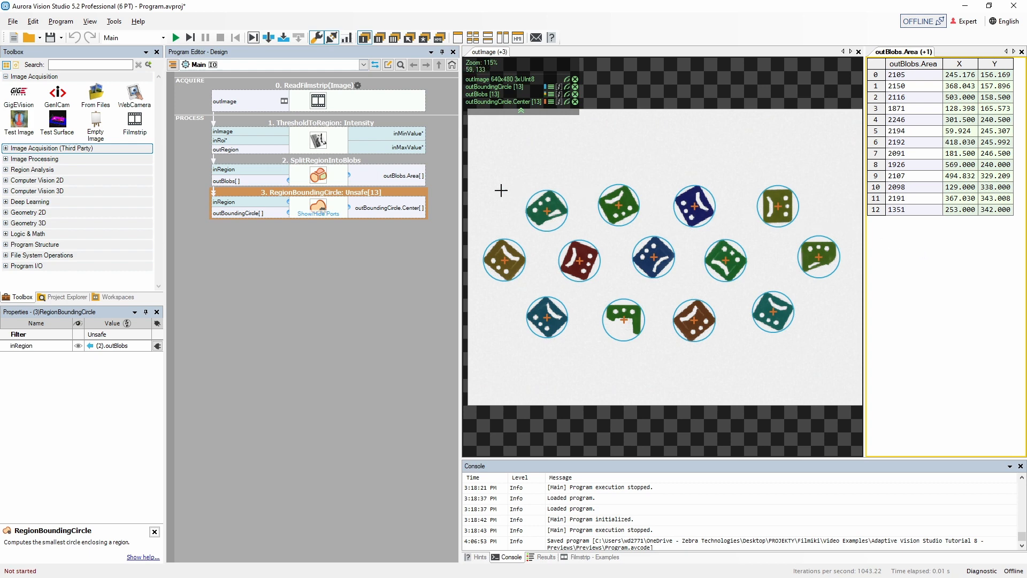
# Try to preview outBlobs.Area in the image view and decline replacing the existing preview.
pyautogui.moveTo(396, 177); pyautogui.dragTo(570, 162)
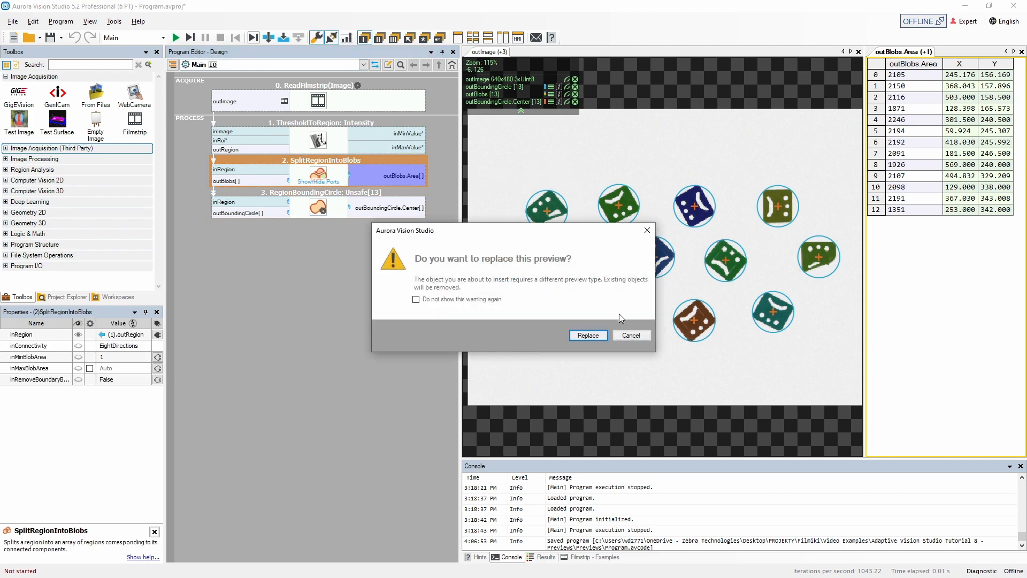
pyautogui.click(630, 335)
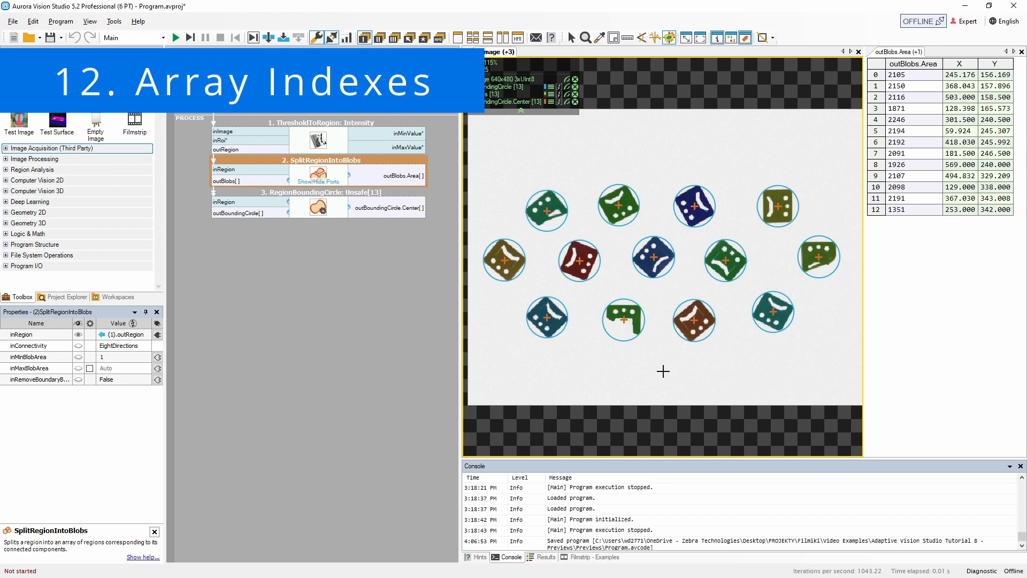
# Hide the outBoundingCircle and outBoundingCircle.Center overlays and turn on array indexes for the outBlobs regions in the image preview.
pyautogui.click(569, 101)
pyautogui.click(569, 87)
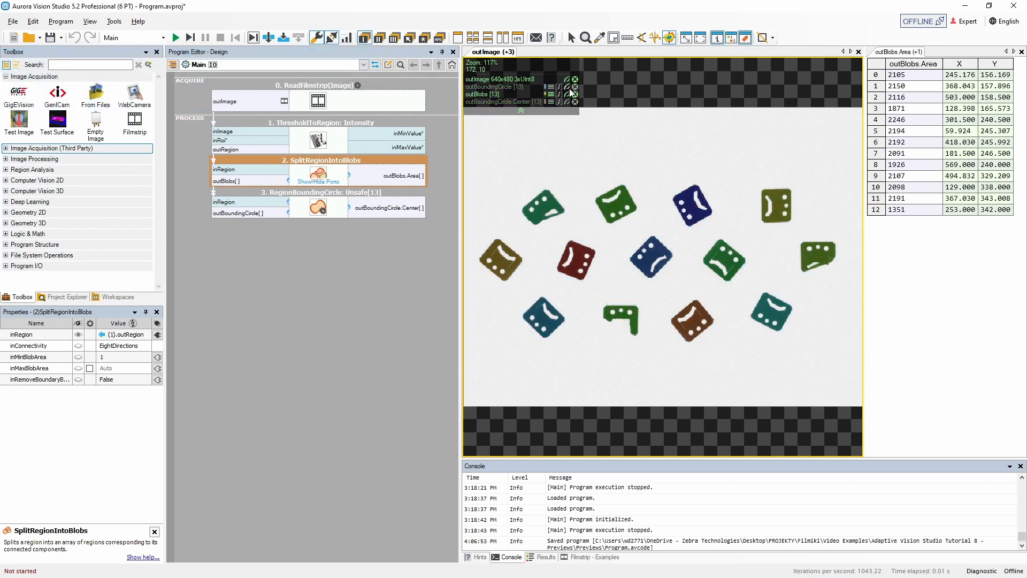
pyautogui.click(737, 42)
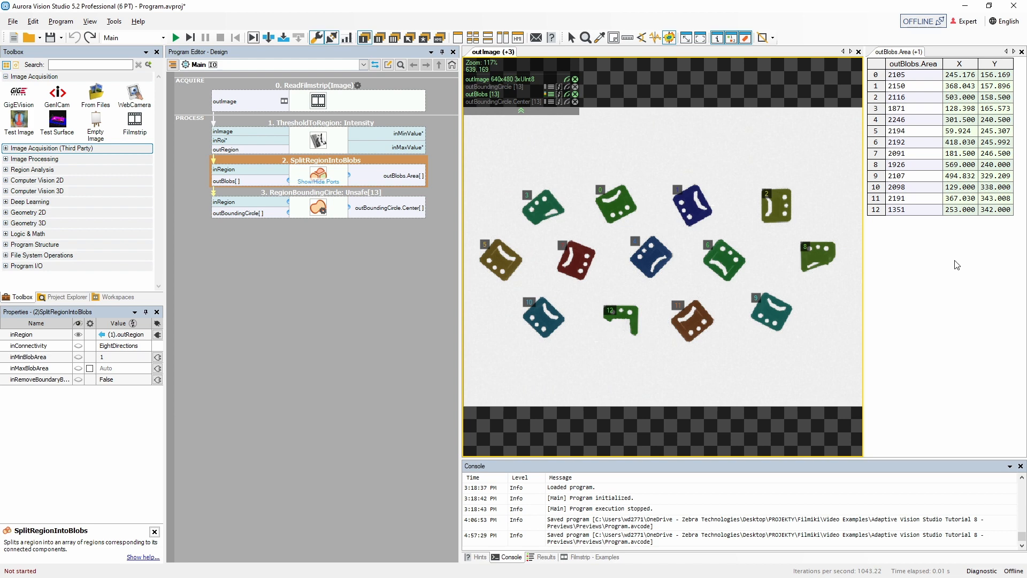
# Label the outBoundingCircle.Center output as Center and the outBoundingCircle output as BoundingCircle.
pyautogui.rightClick(392, 212)
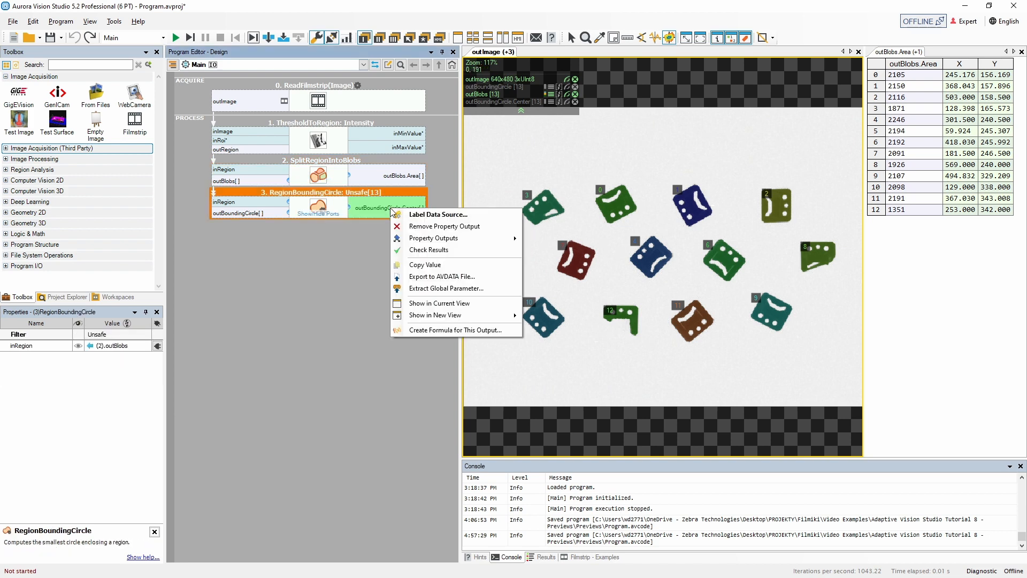
pyautogui.click(399, 212)
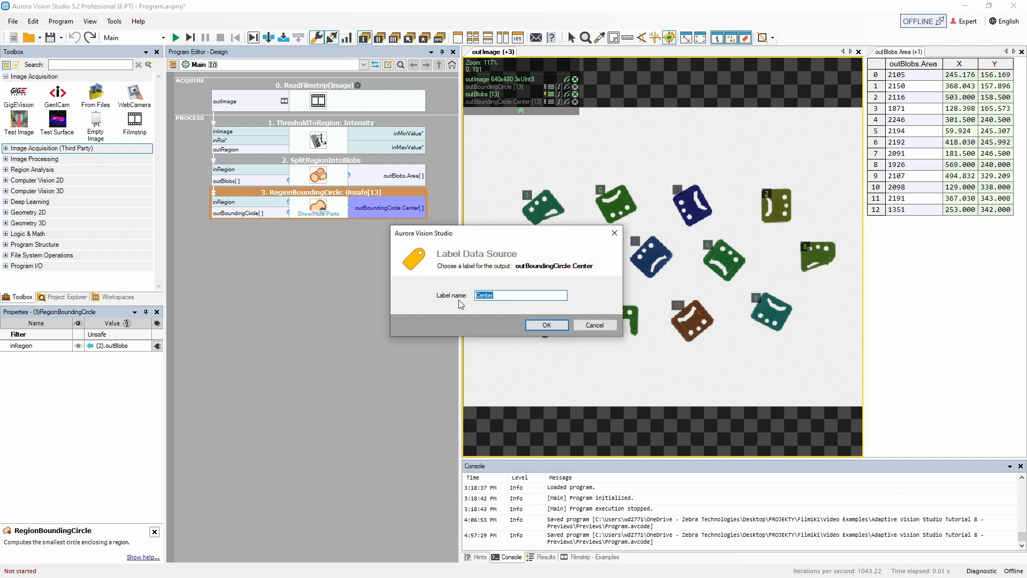
pyautogui.click(547, 325)
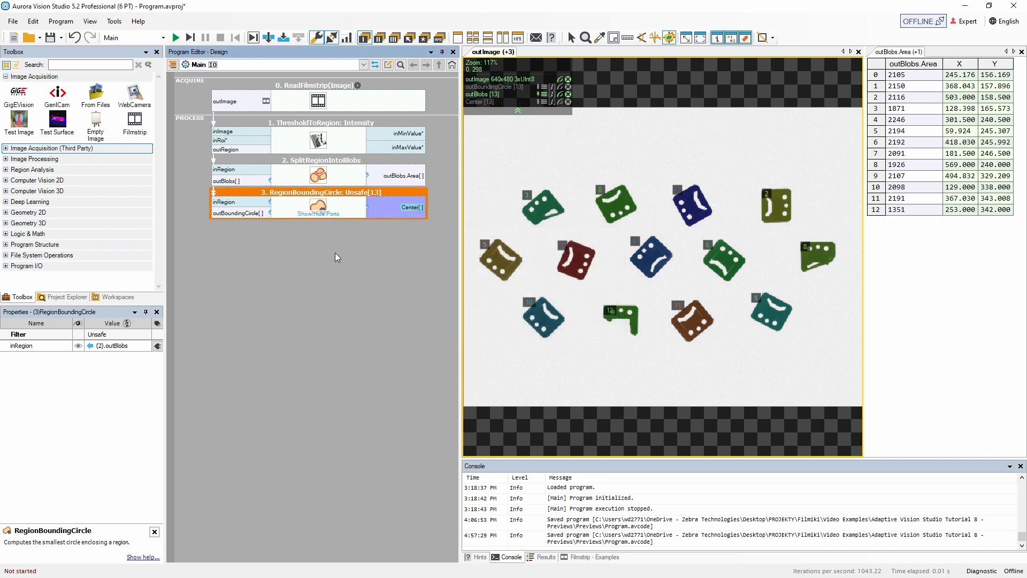
pyautogui.rightClick(255, 213)
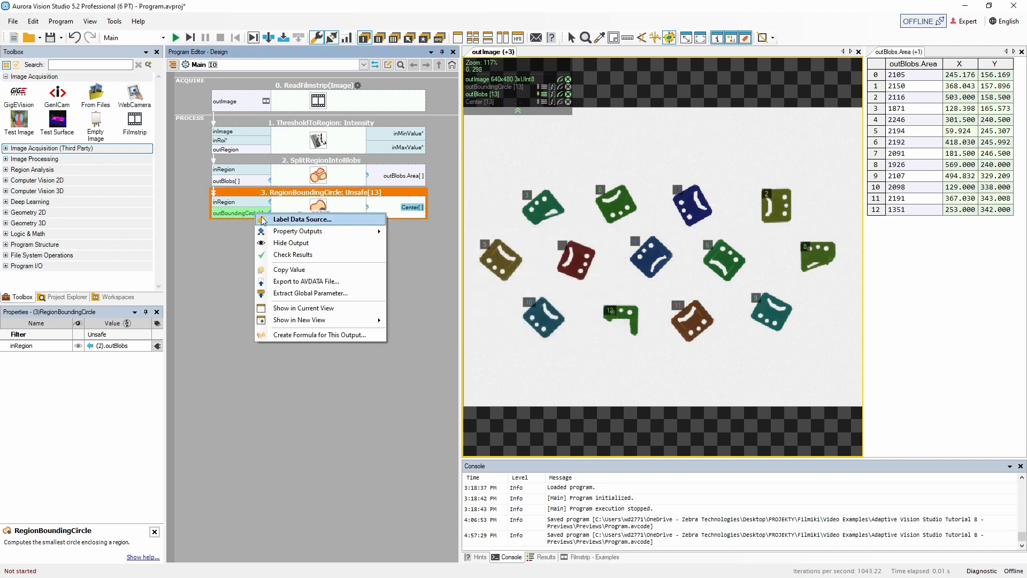
pyautogui.click(263, 219)
pyautogui.click(546, 324)
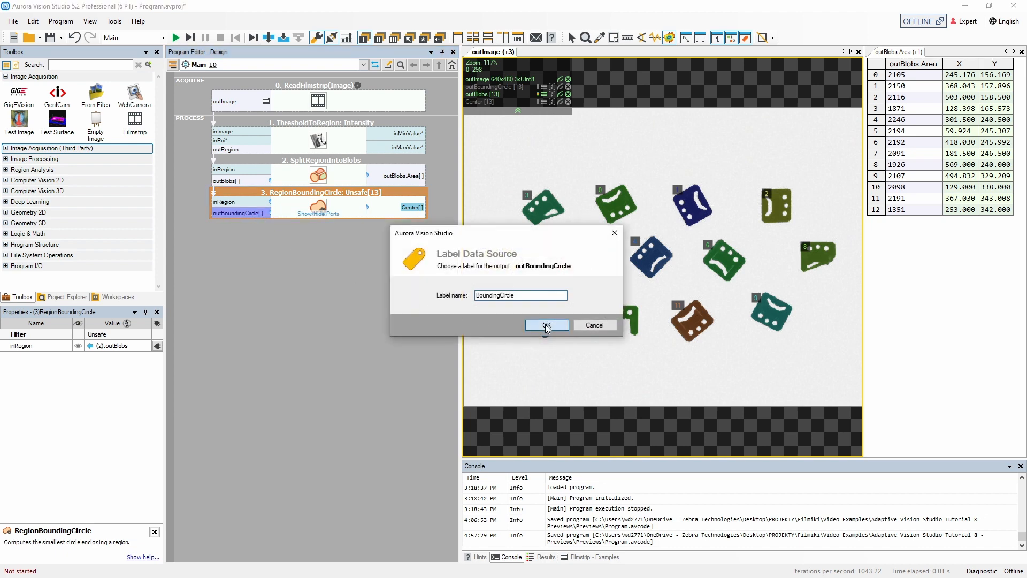
# Show the Center and BoundingCircle overlays instead of outBlobs and turn off the array indexes in the image preview.
pyautogui.click(561, 102)
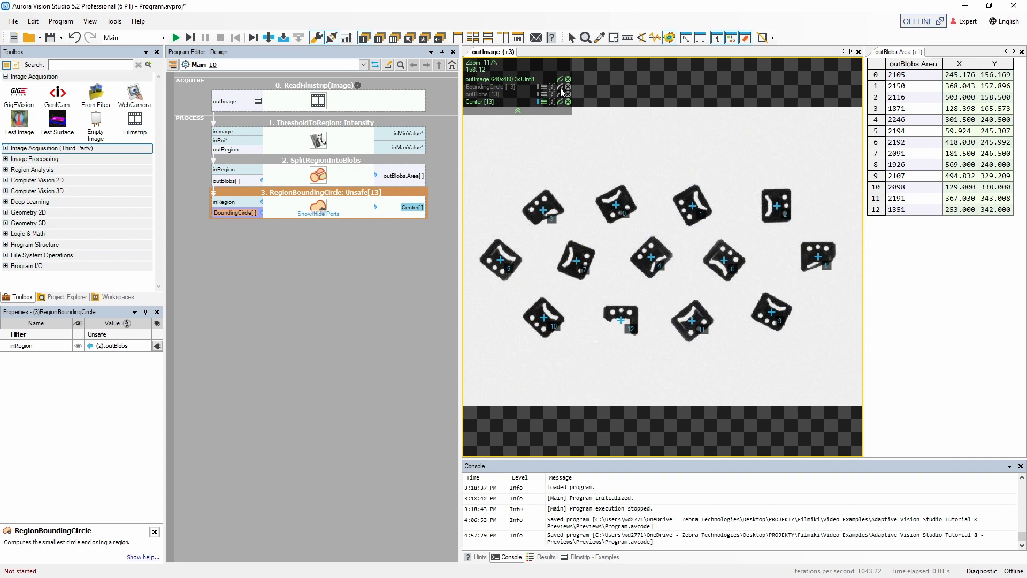
pyautogui.click(560, 87)
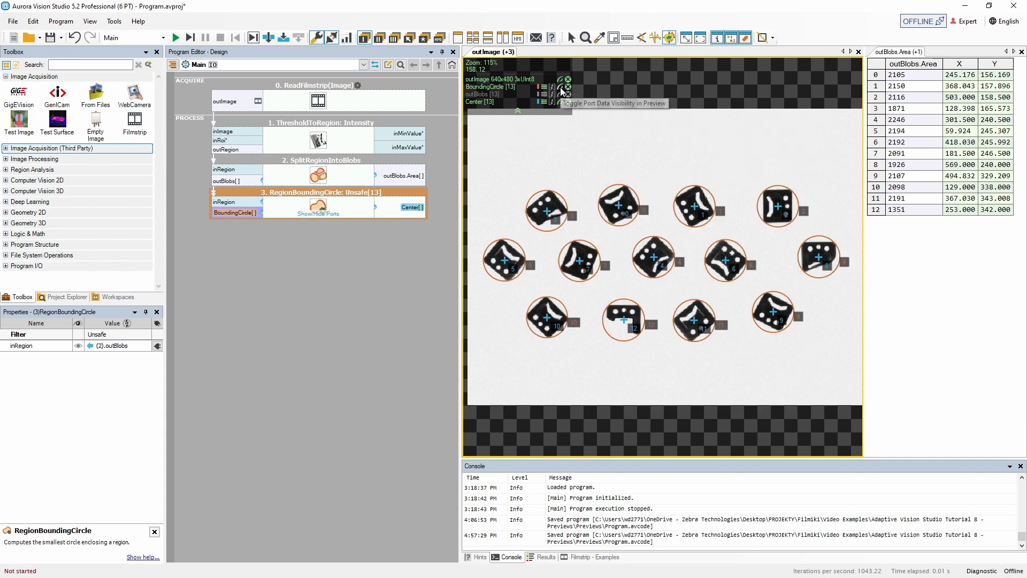
pyautogui.click(731, 39)
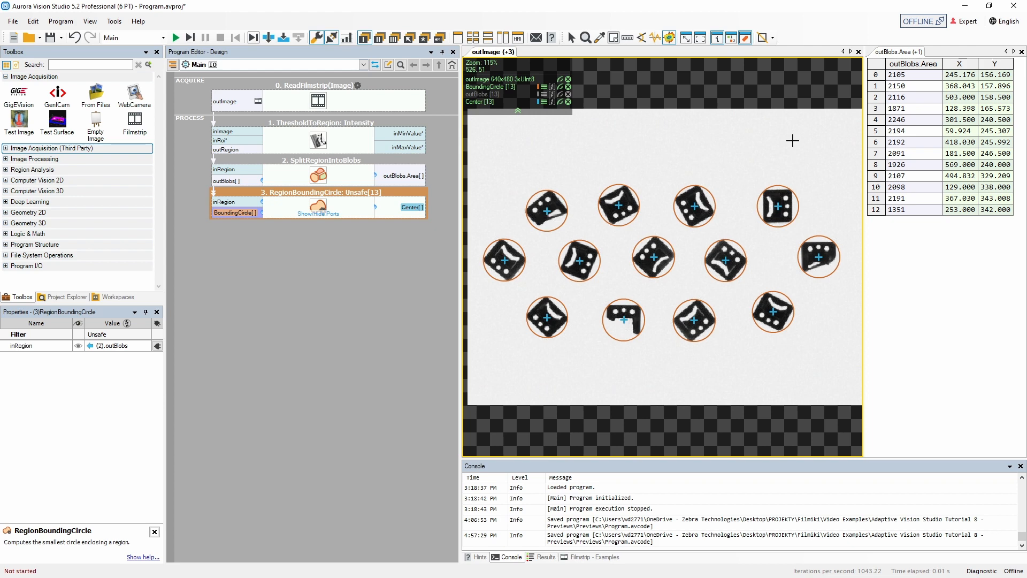
# Toggle the label-based overlay colors off and back on in the image preview.
pyautogui.click(745, 38)
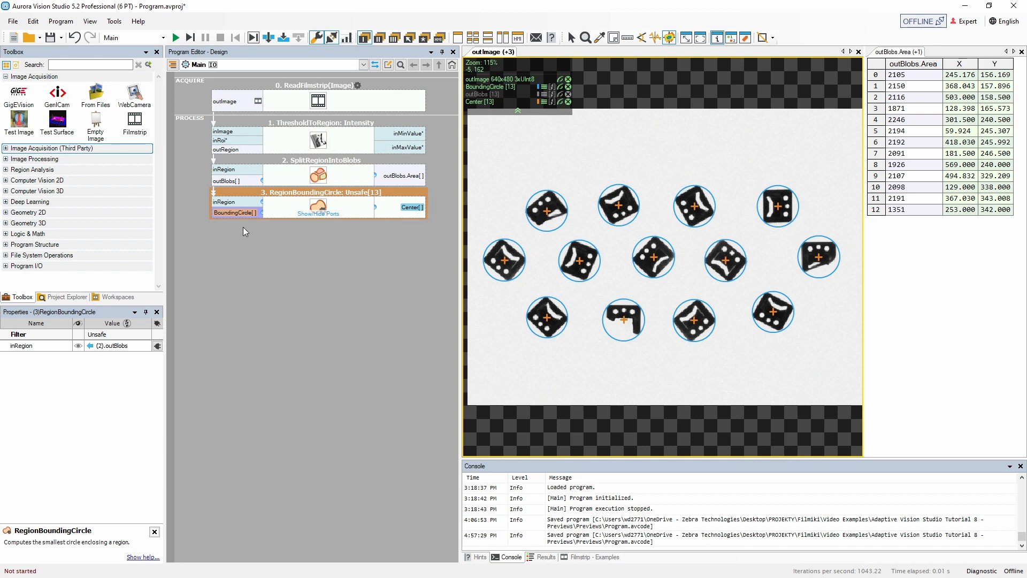
pyautogui.click(746, 37)
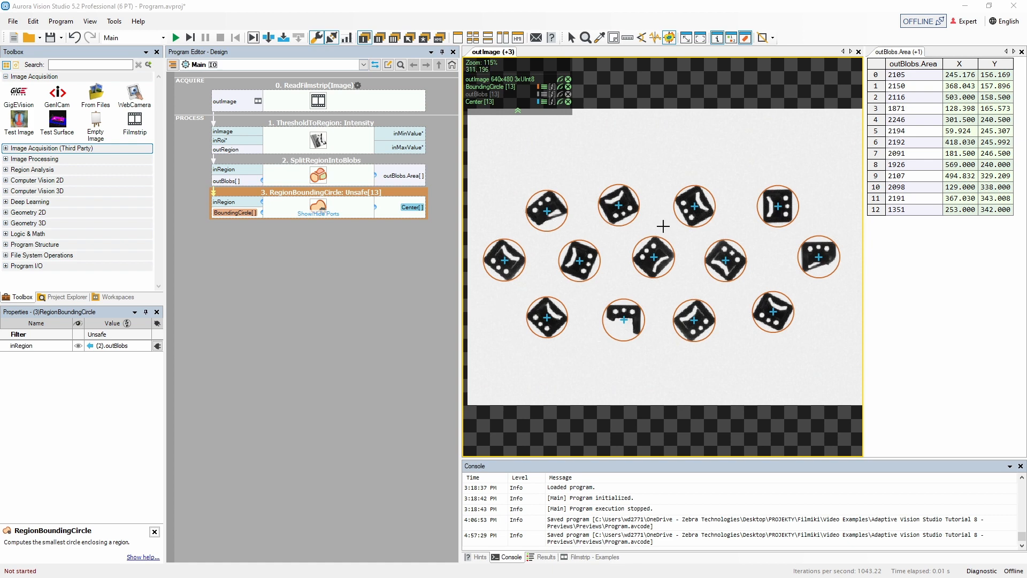
# Try the Colorize and Negate display modes on the image preview and return to displaying the original image.
pyautogui.click(773, 39)
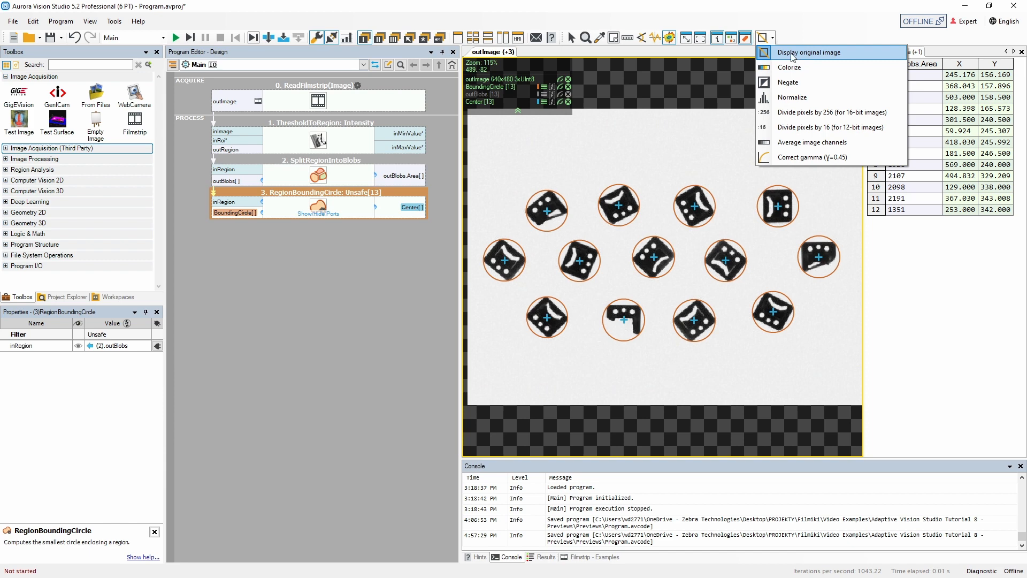
pyautogui.click(790, 67)
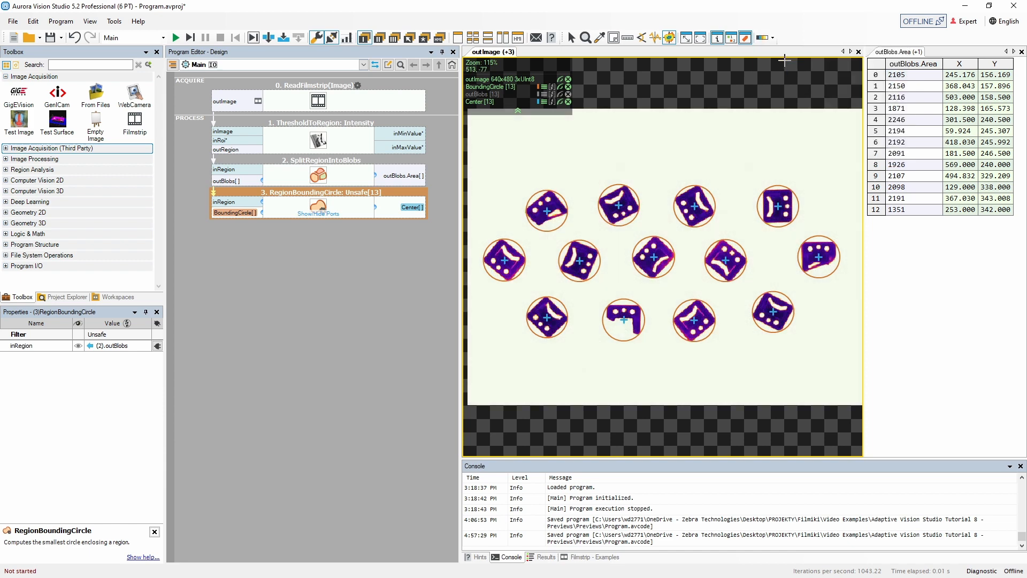
pyautogui.click(774, 40)
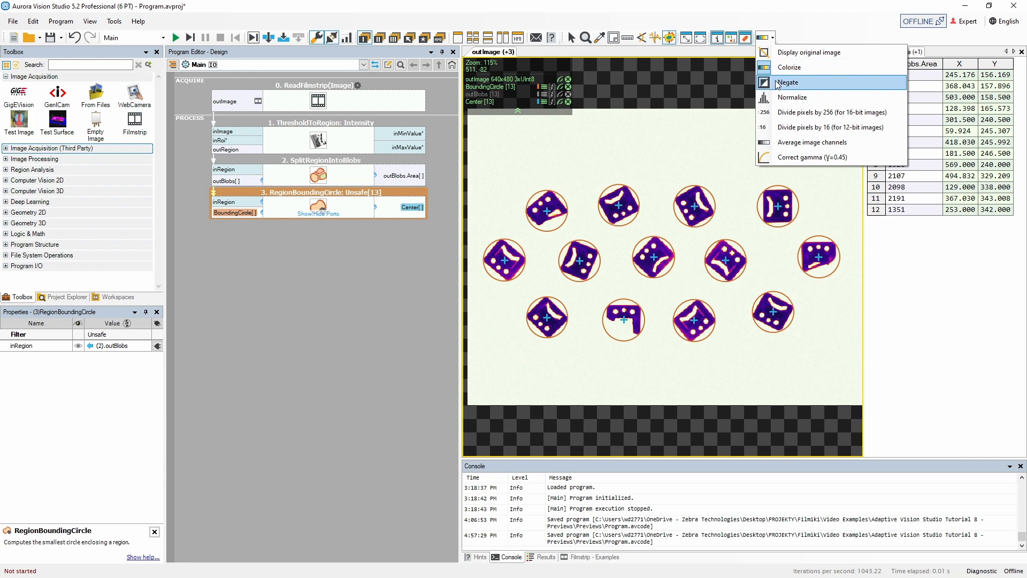
pyautogui.click(776, 83)
pyautogui.click(773, 39)
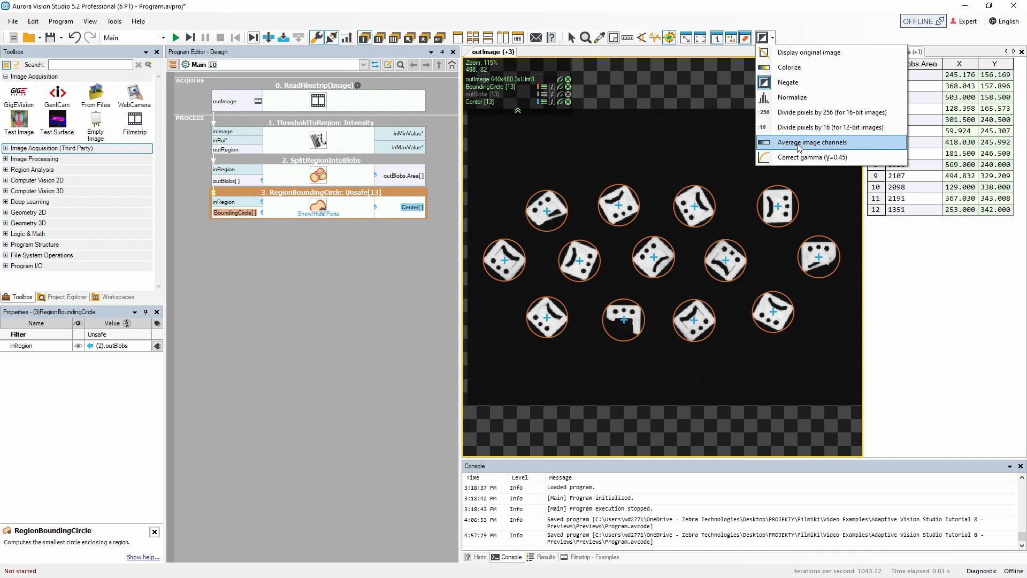
pyautogui.click(782, 60)
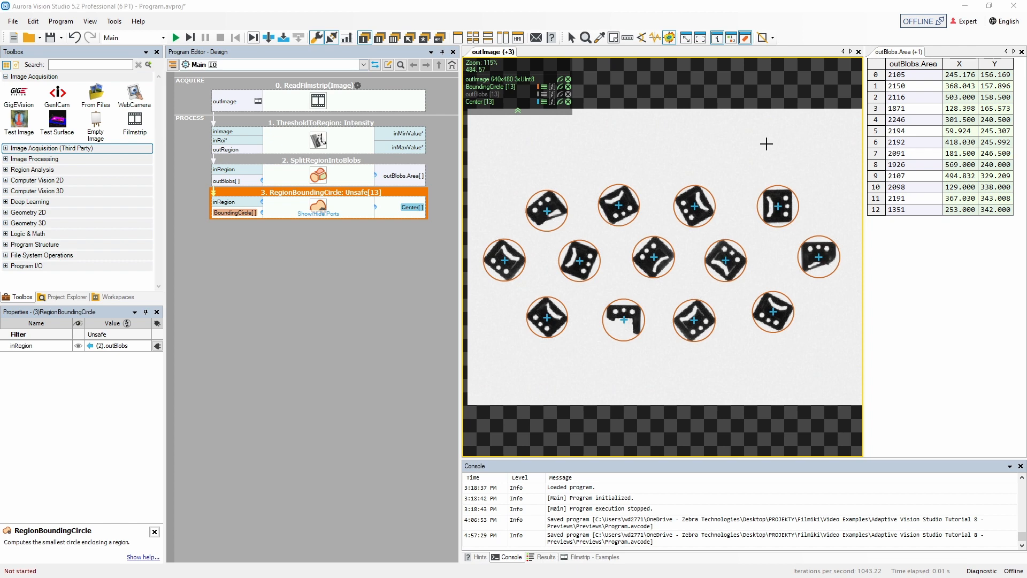
# Preview ThresholdToRegion's outRegion in the second user-defined preview layout and return to the first layout.
pyautogui.click(384, 38)
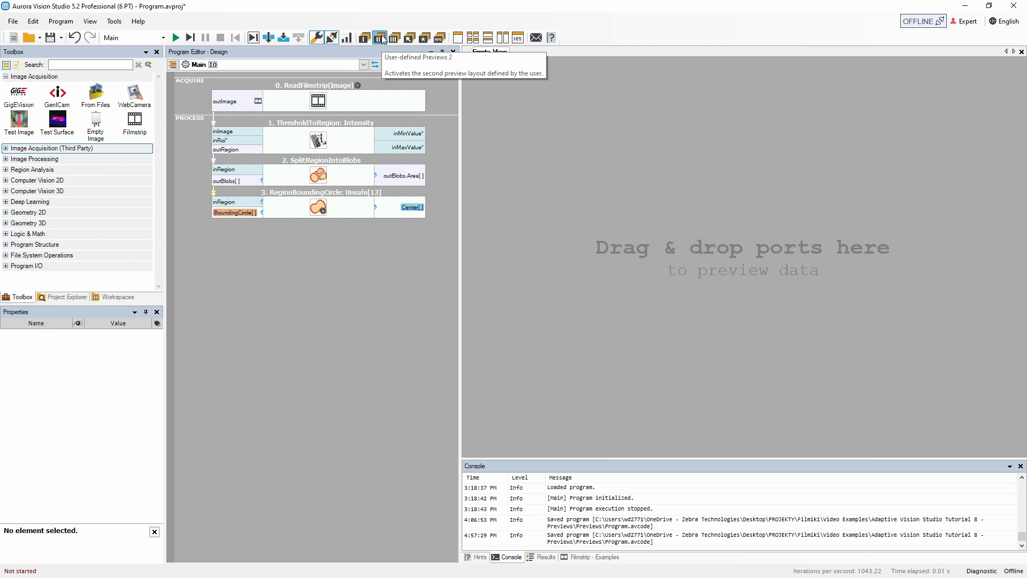
pyautogui.click(253, 149)
pyautogui.moveTo(252, 149); pyautogui.dragTo(547, 145)
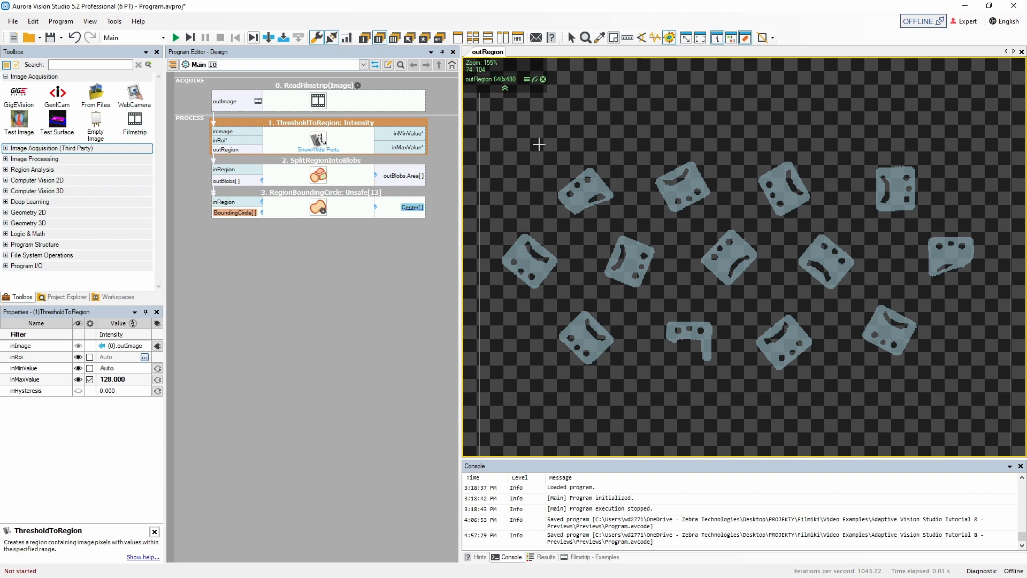
pyautogui.click(364, 37)
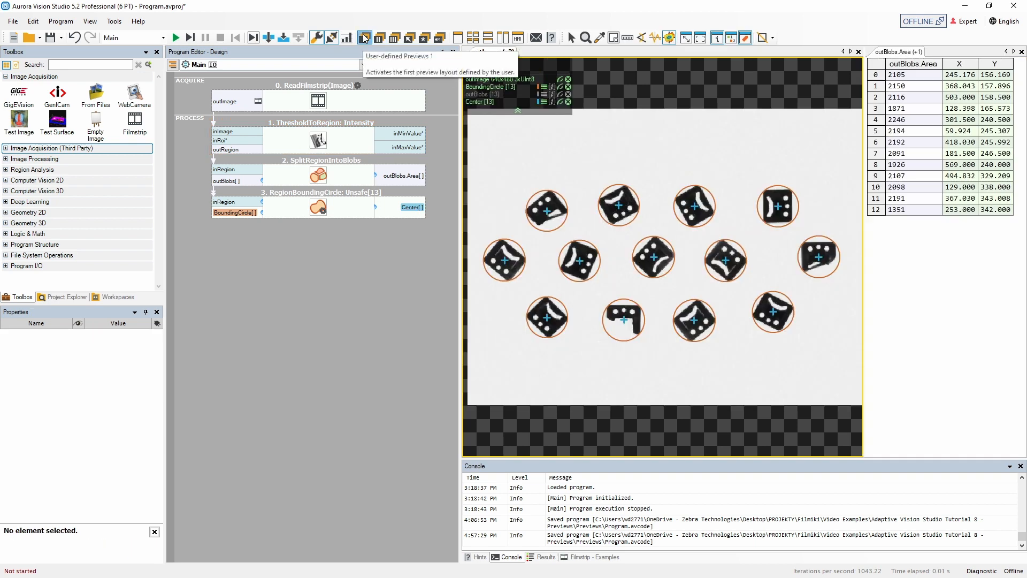
# Undock the outImage preview into a floating window and move it over the Program Editor.
pyautogui.rightClick(484, 54)
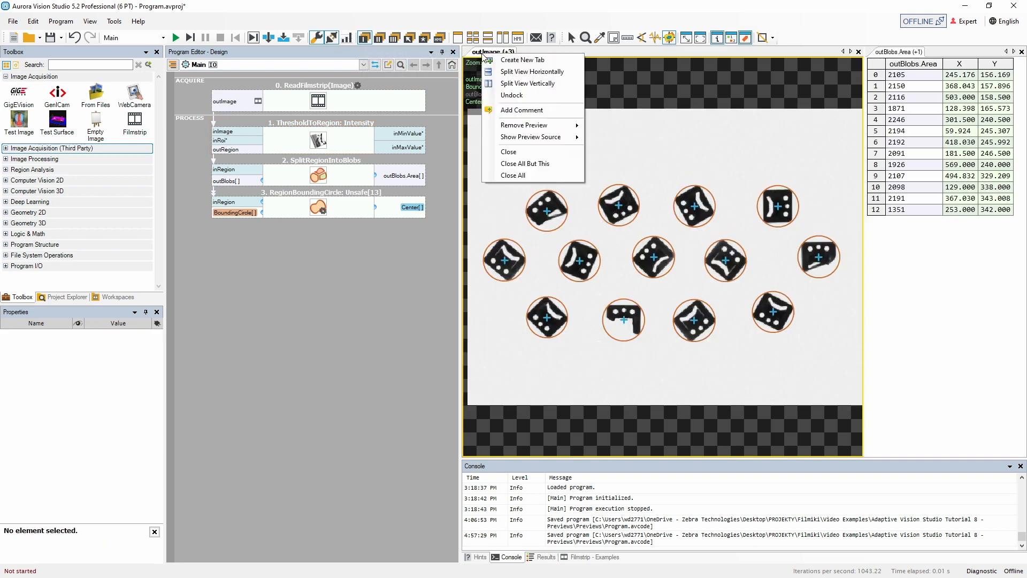
pyautogui.click(522, 94)
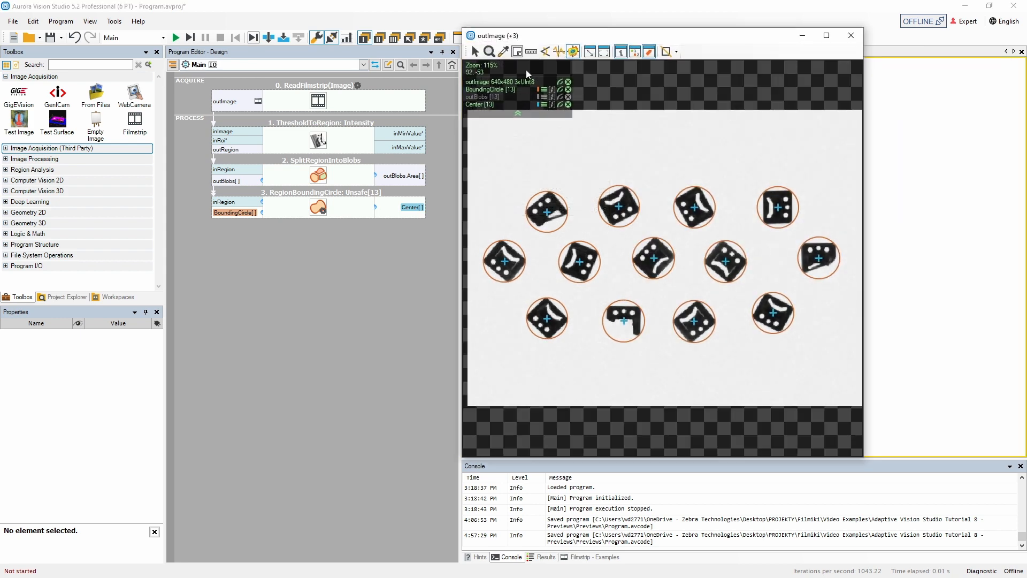
pyautogui.moveTo(548, 40); pyautogui.dragTo(372, 154)
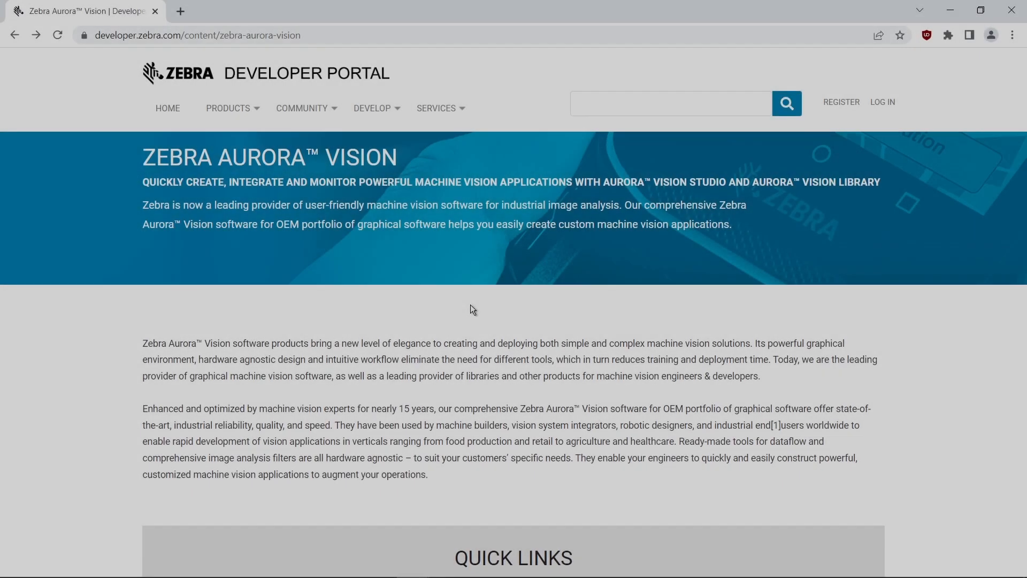
# Switch to the browser and view the Main Window Overview and Main Menu and Application Toolbar pages of the Aurora Vision Studio documentation.
pyautogui.scroll(-7, 471, 307)
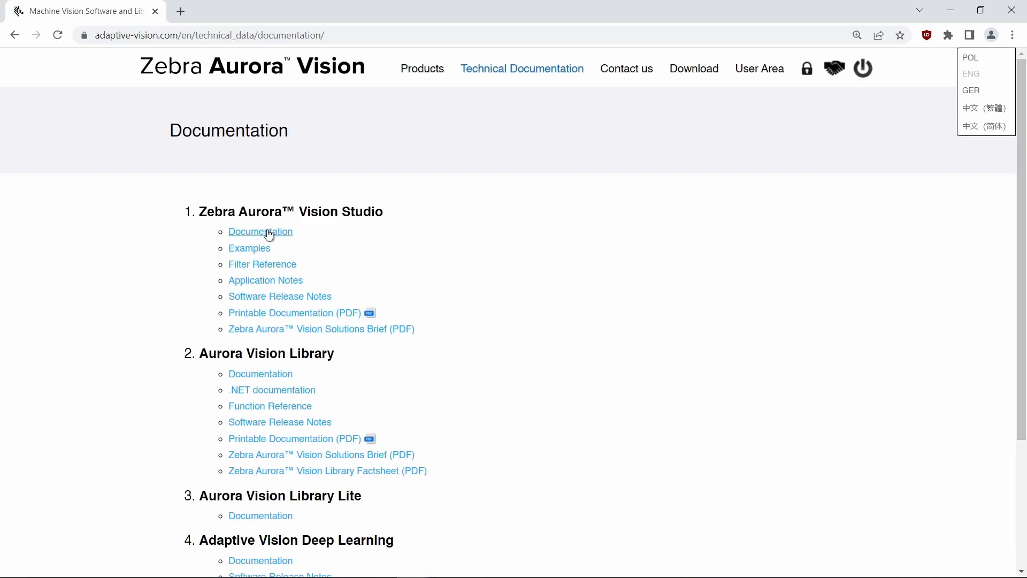
pyautogui.click(269, 234)
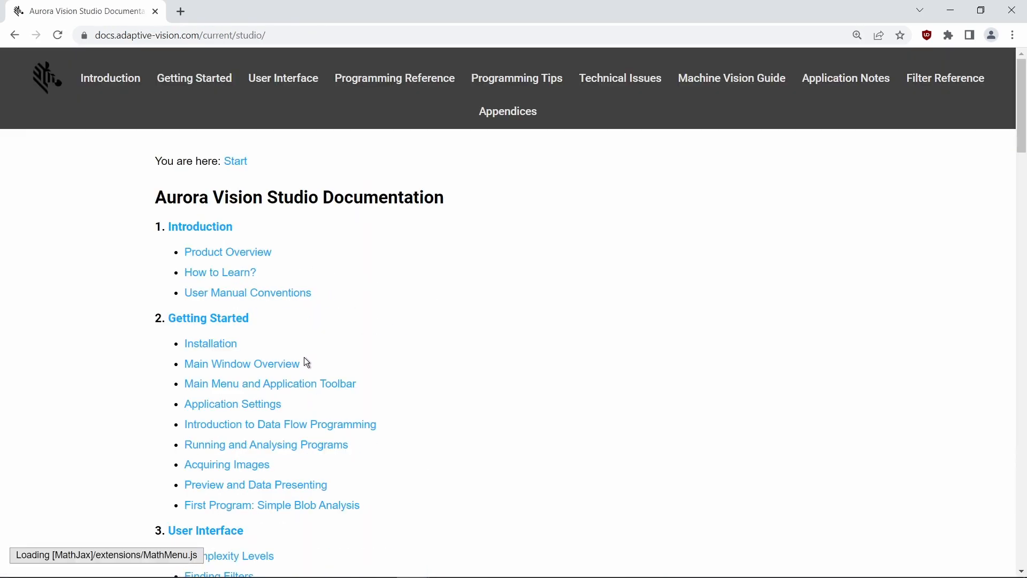
pyautogui.click(280, 363)
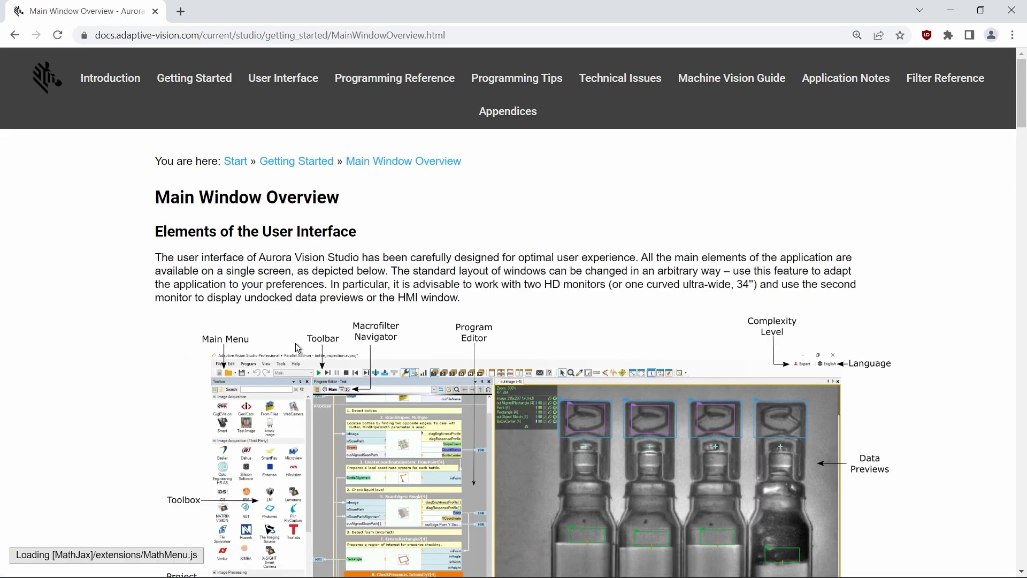
pyautogui.click(15, 37)
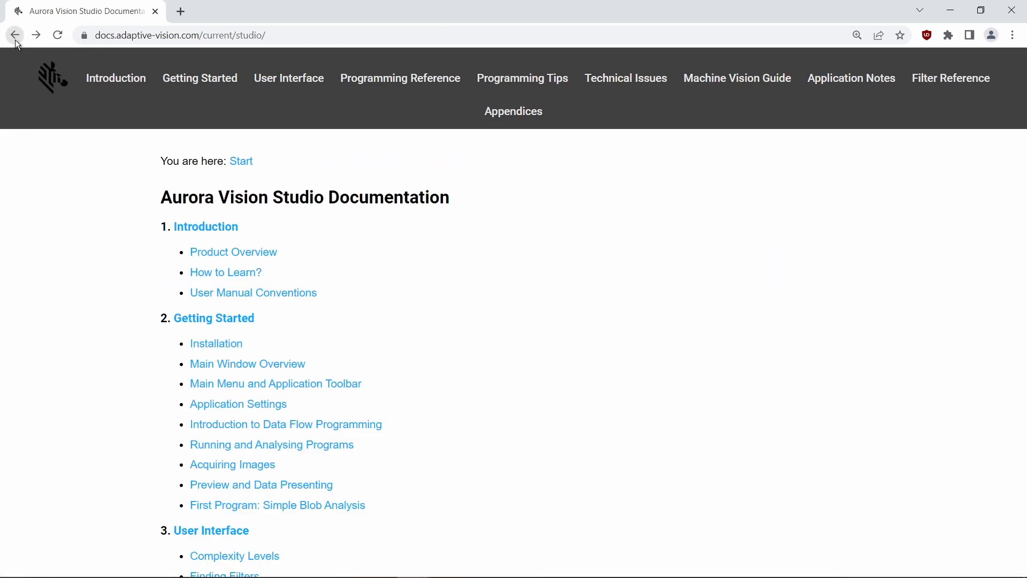
pyautogui.click(300, 387)
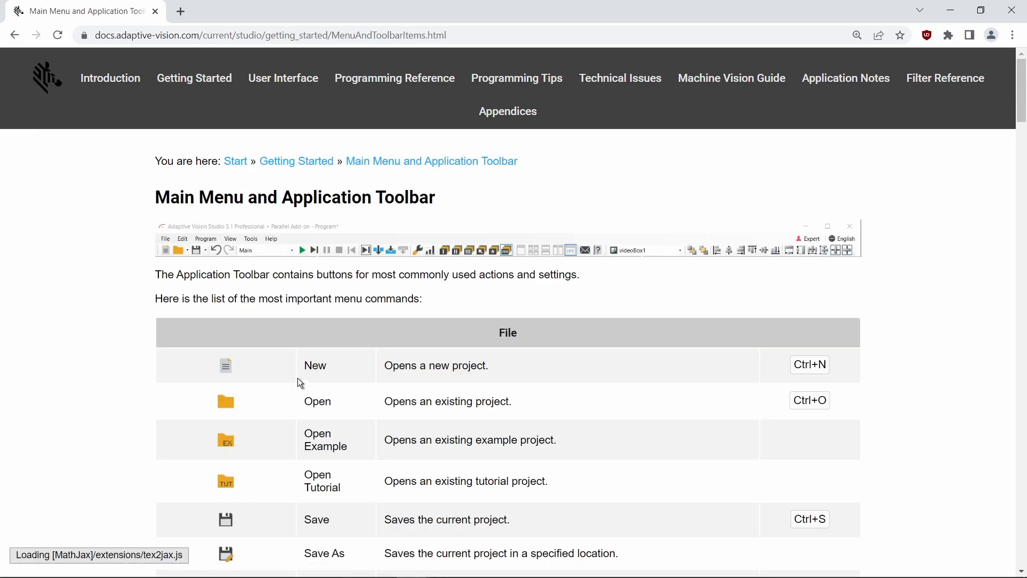